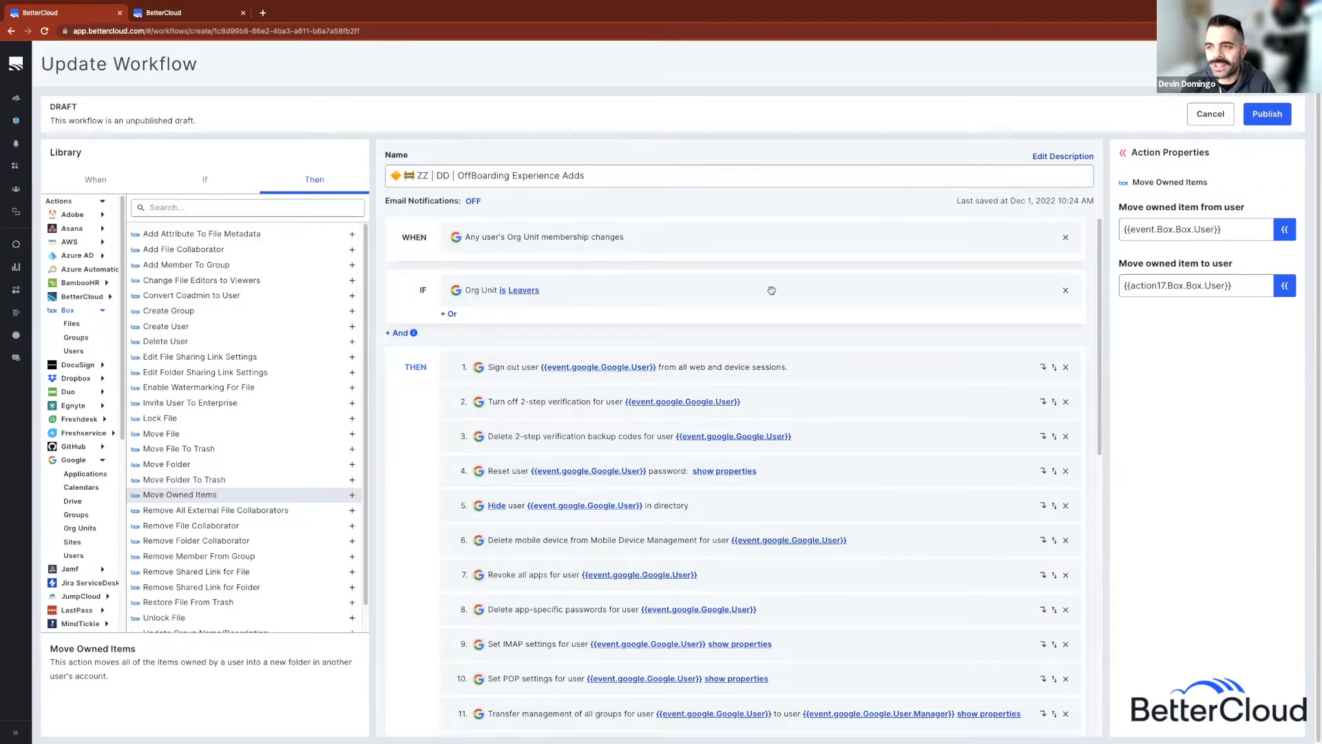
Step: Show the WHEN trigger properties of the OffBoarding Experience Adds draft
{"action": "left_click", "coordinate": [686, 242]}
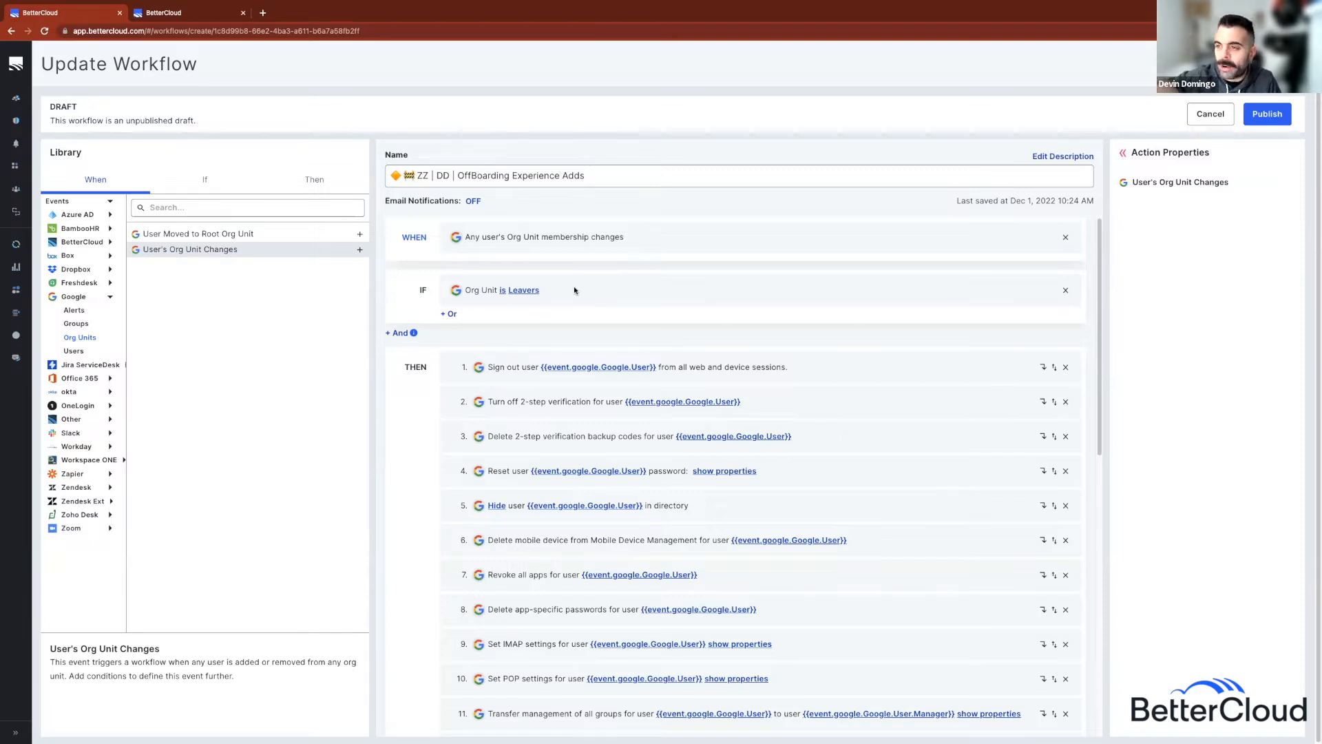
Step: Reset the IF condition's Org Unit to the second Leavers match, then view okta trigger events
{"action": "left_click", "coordinate": [574, 289]}
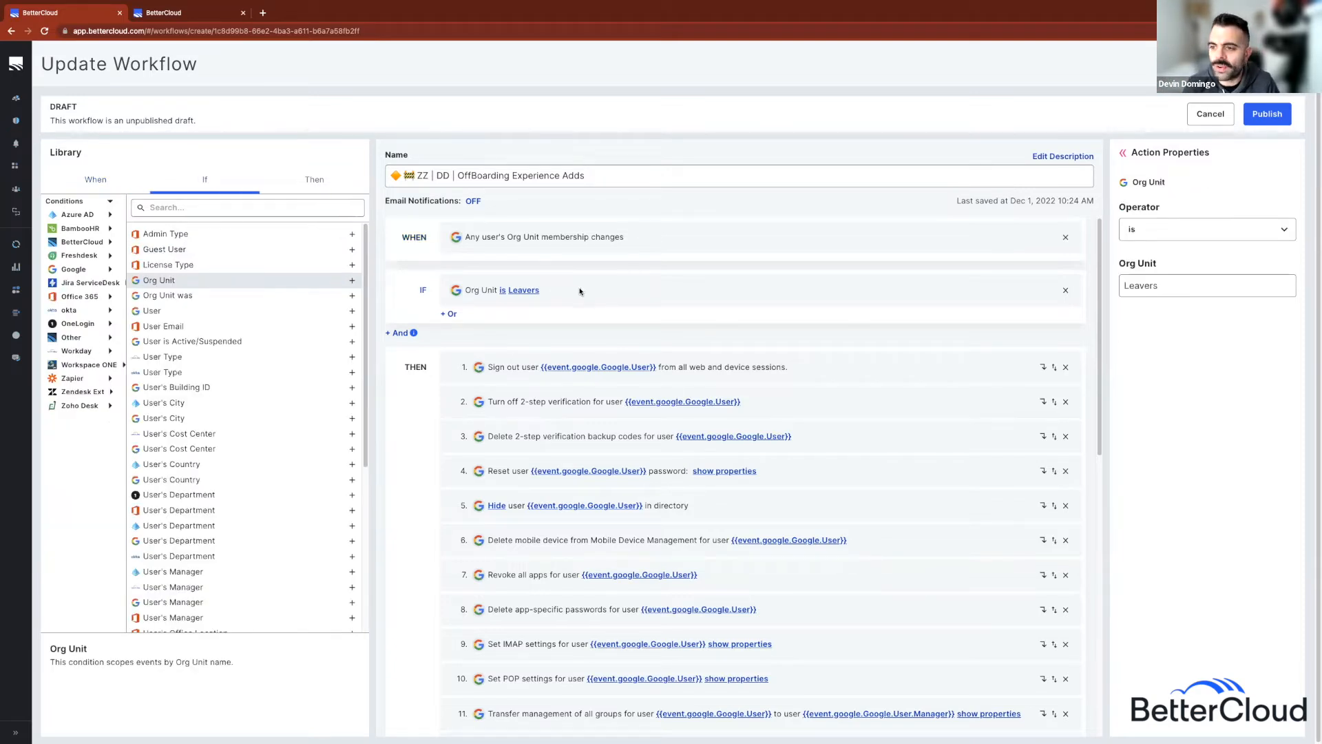
{"action": "left_click", "coordinate": [1210, 287]}
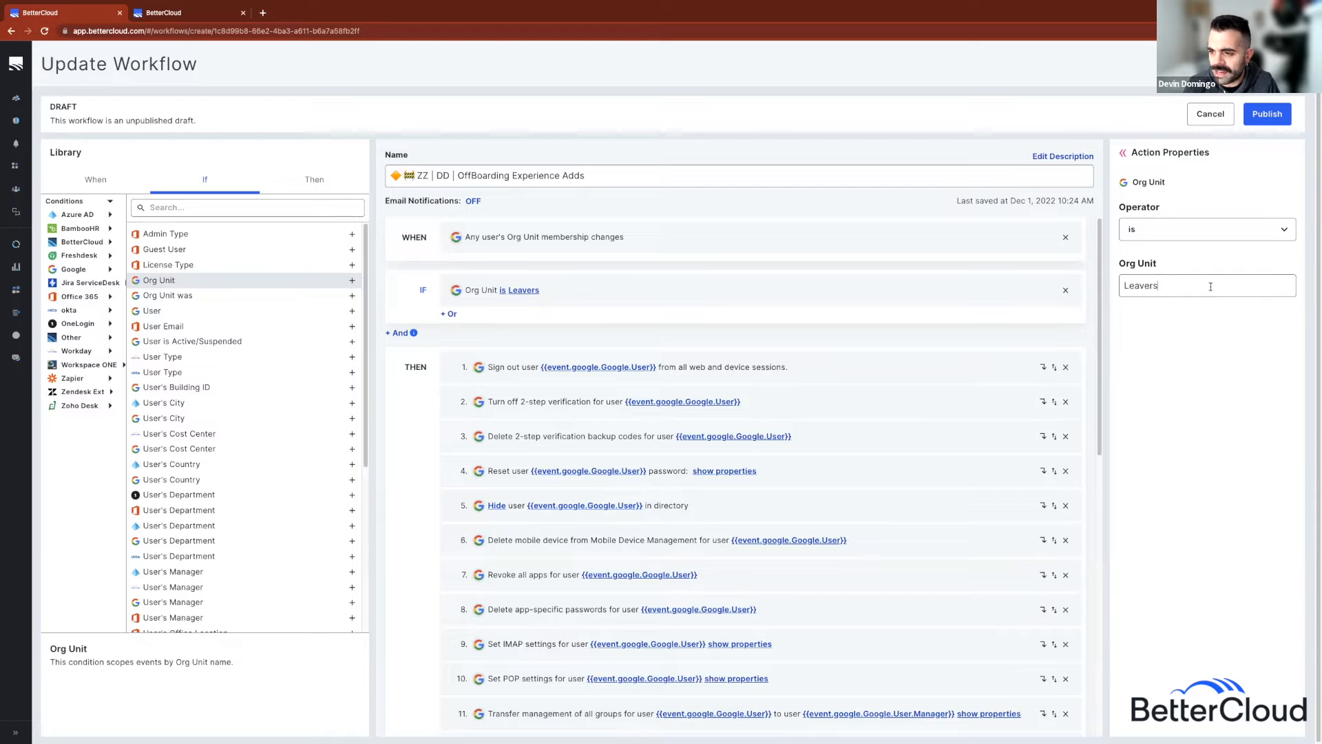
{"action": "key", "text": "BackSpace"}
{"action": "type", "text": "s"}
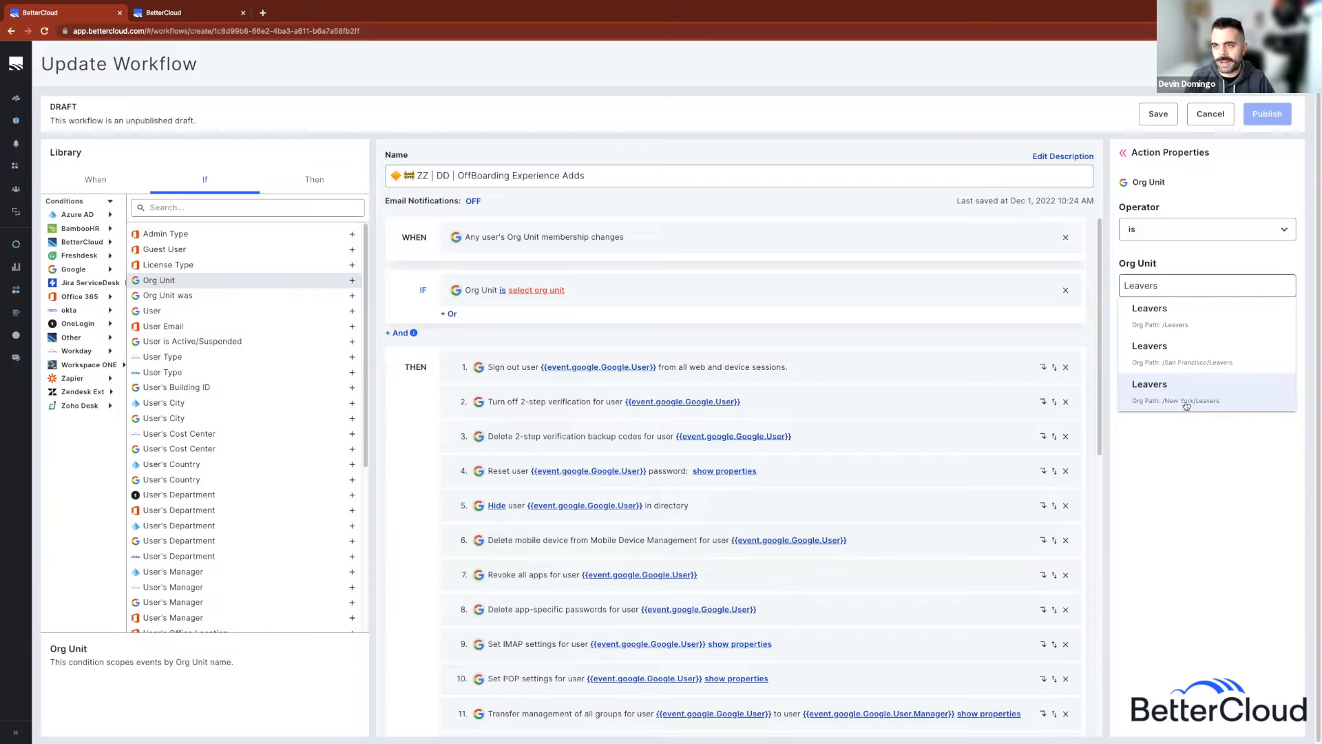
{"action": "left_click", "coordinate": [1174, 515]}
{"action": "type", "text": "leav"}
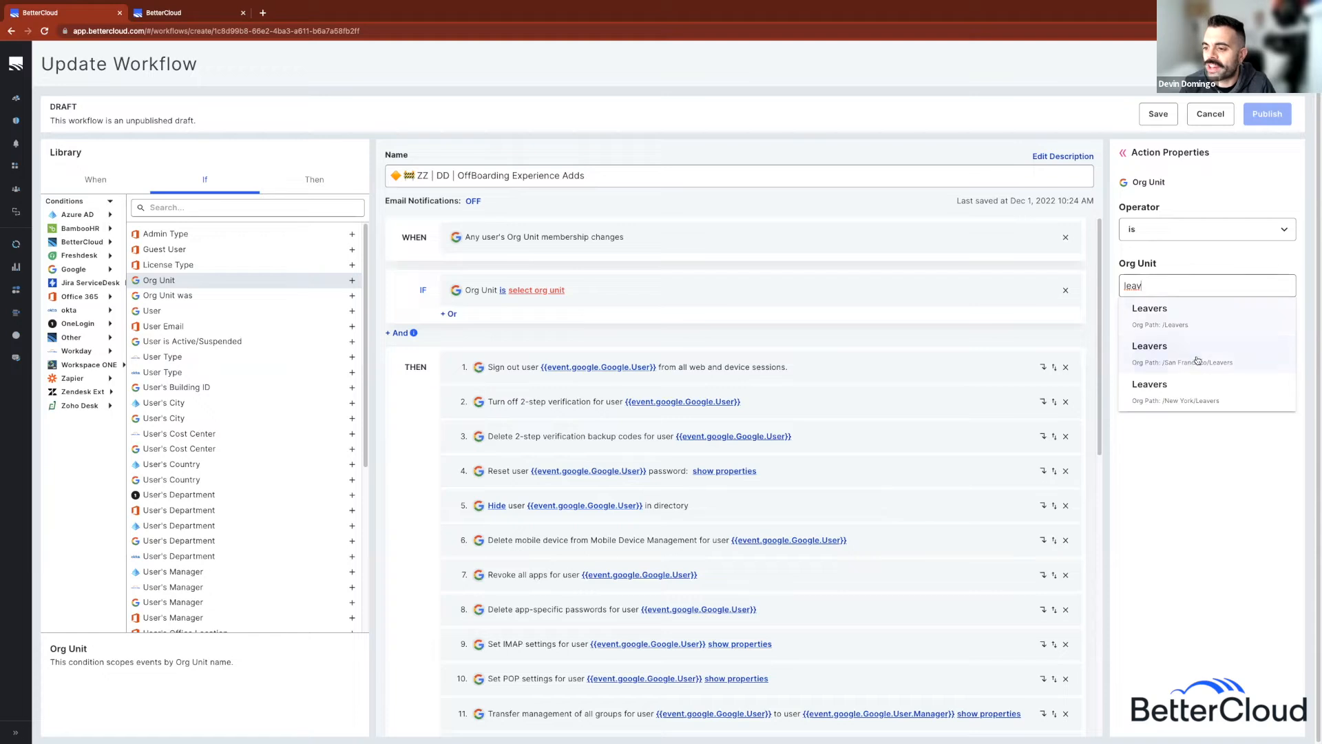
{"action": "left_click", "coordinate": [1197, 360]}
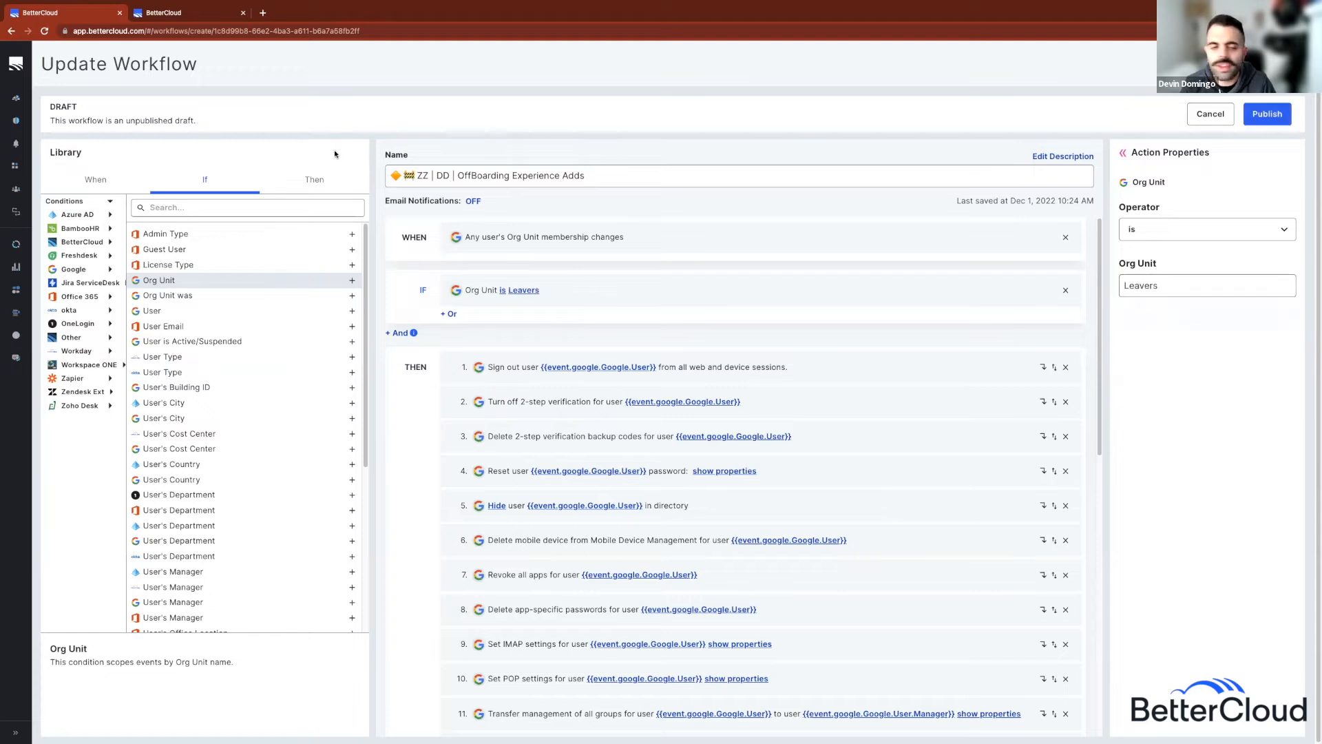
{"action": "left_click", "coordinate": [110, 177]}
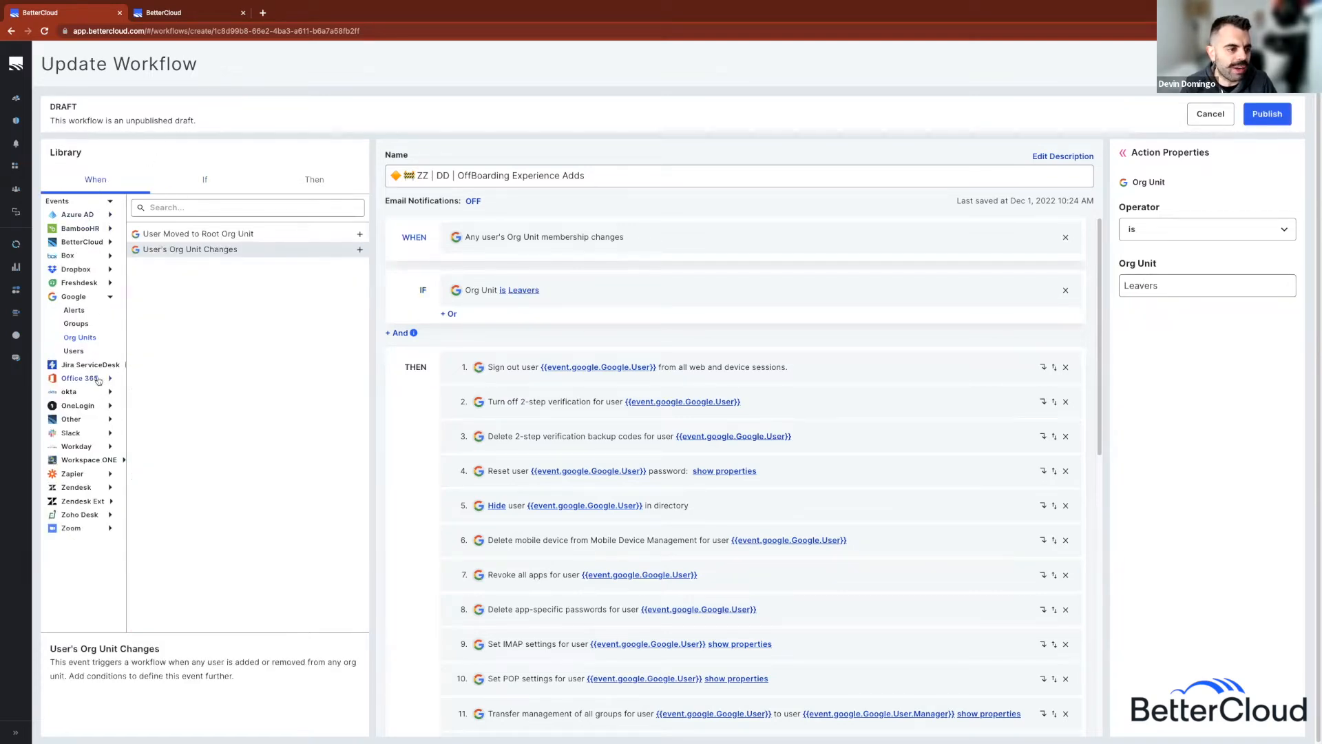
{"action": "left_click", "coordinate": [98, 395]}
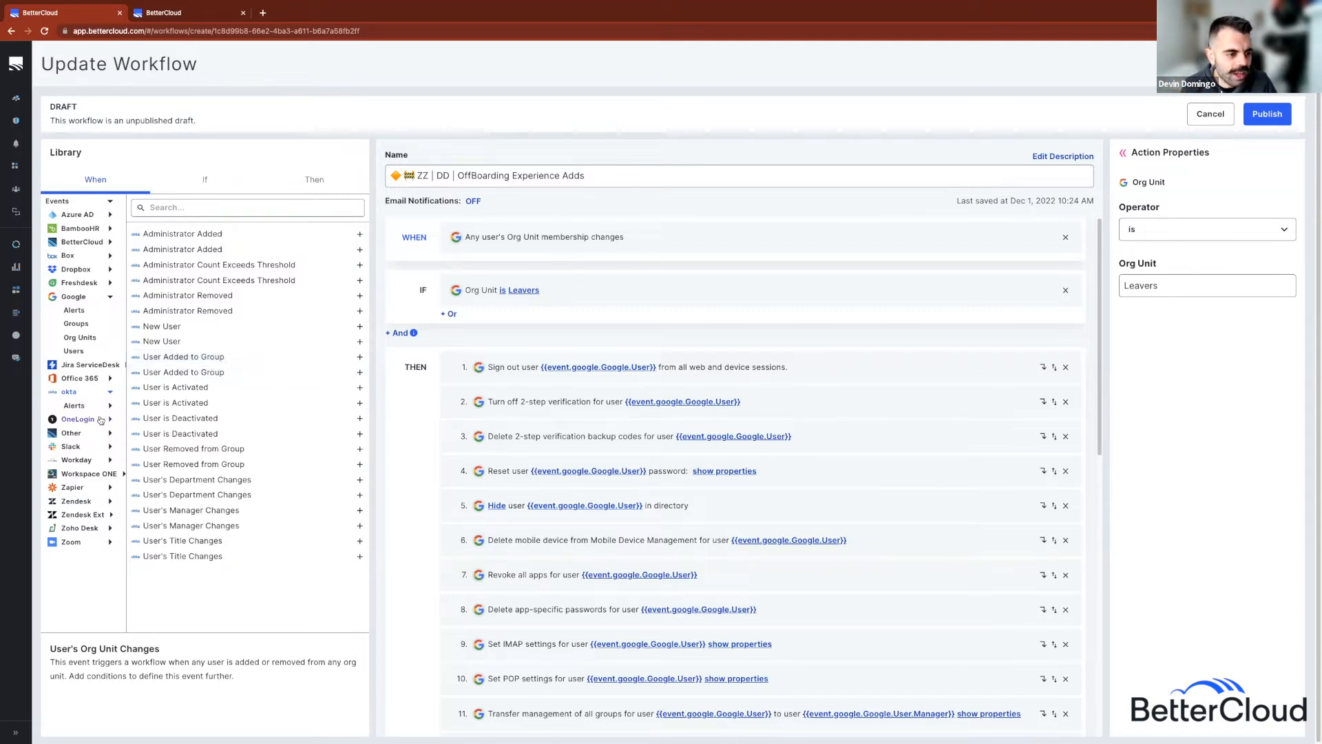
Step: Expand the OneLogin, Azure AD and Office 365 trigger event lists in turn
{"action": "left_click", "coordinate": [100, 420]}
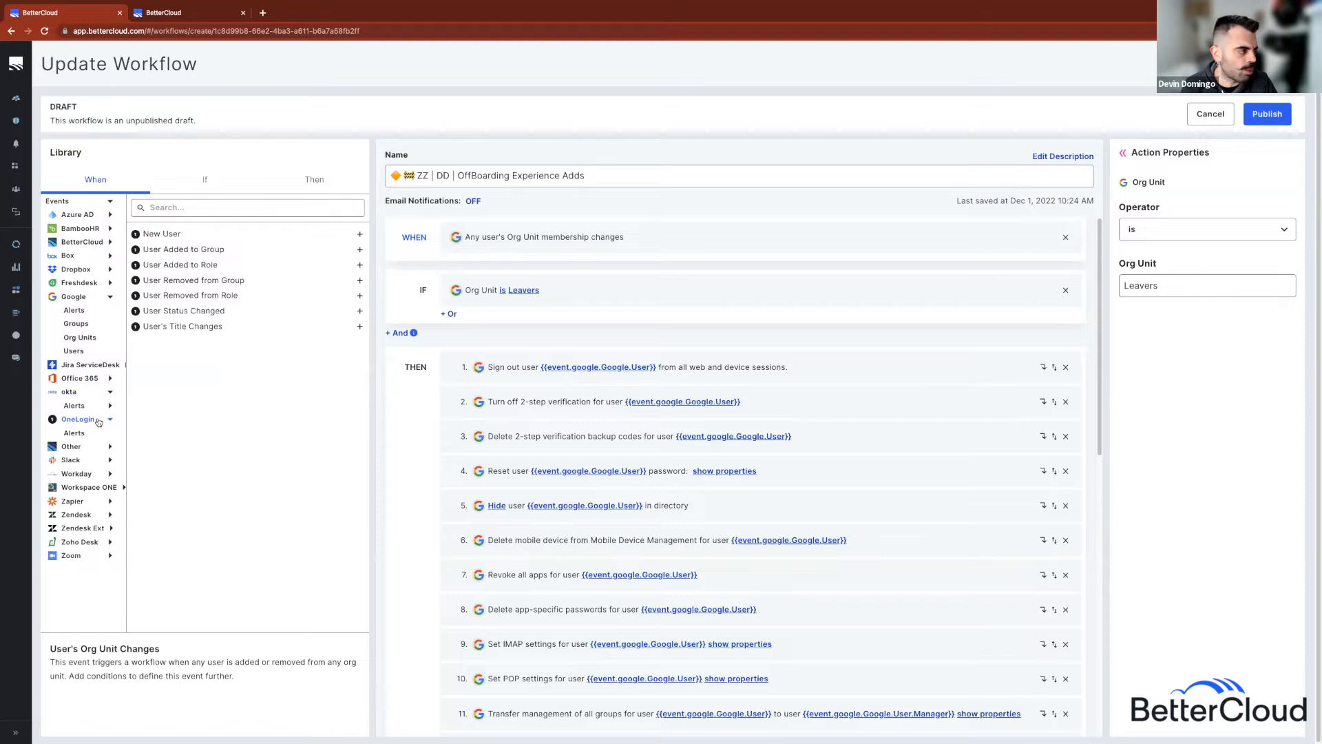
{"action": "left_click", "coordinate": [86, 215]}
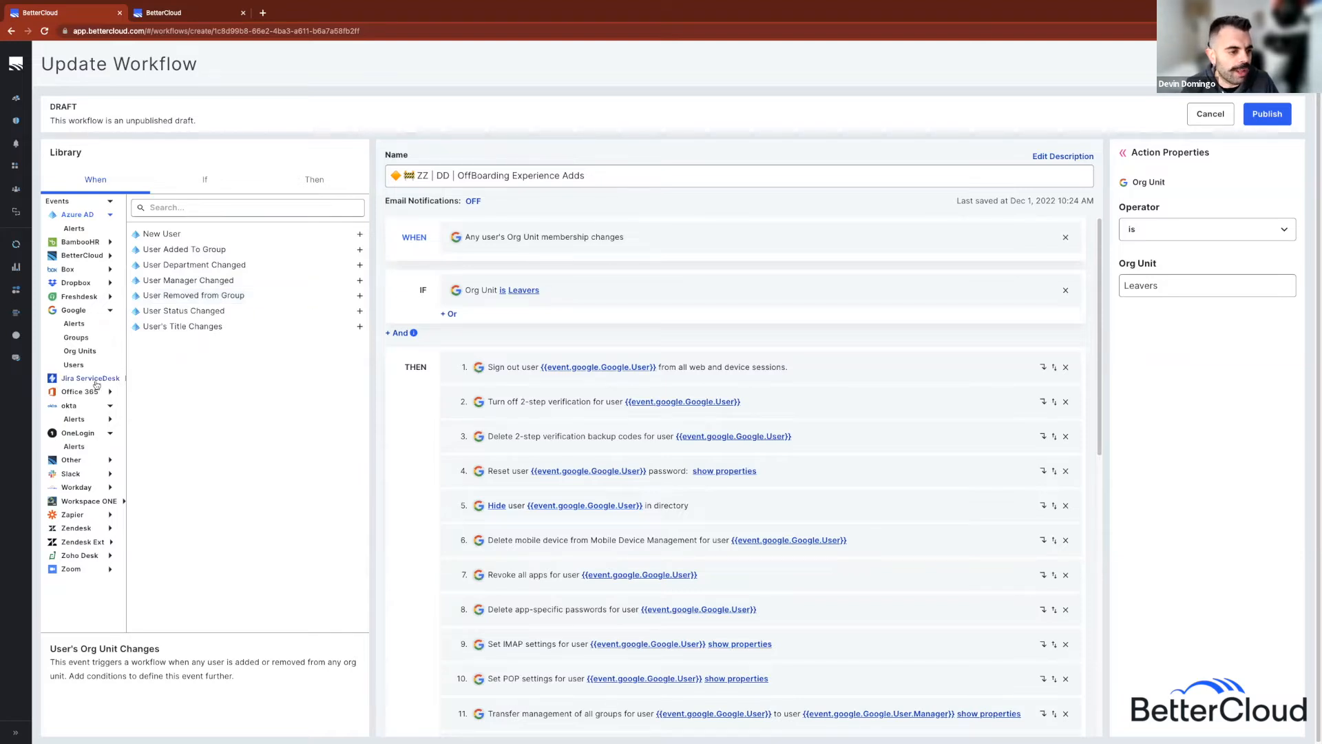
{"action": "left_click", "coordinate": [81, 391]}
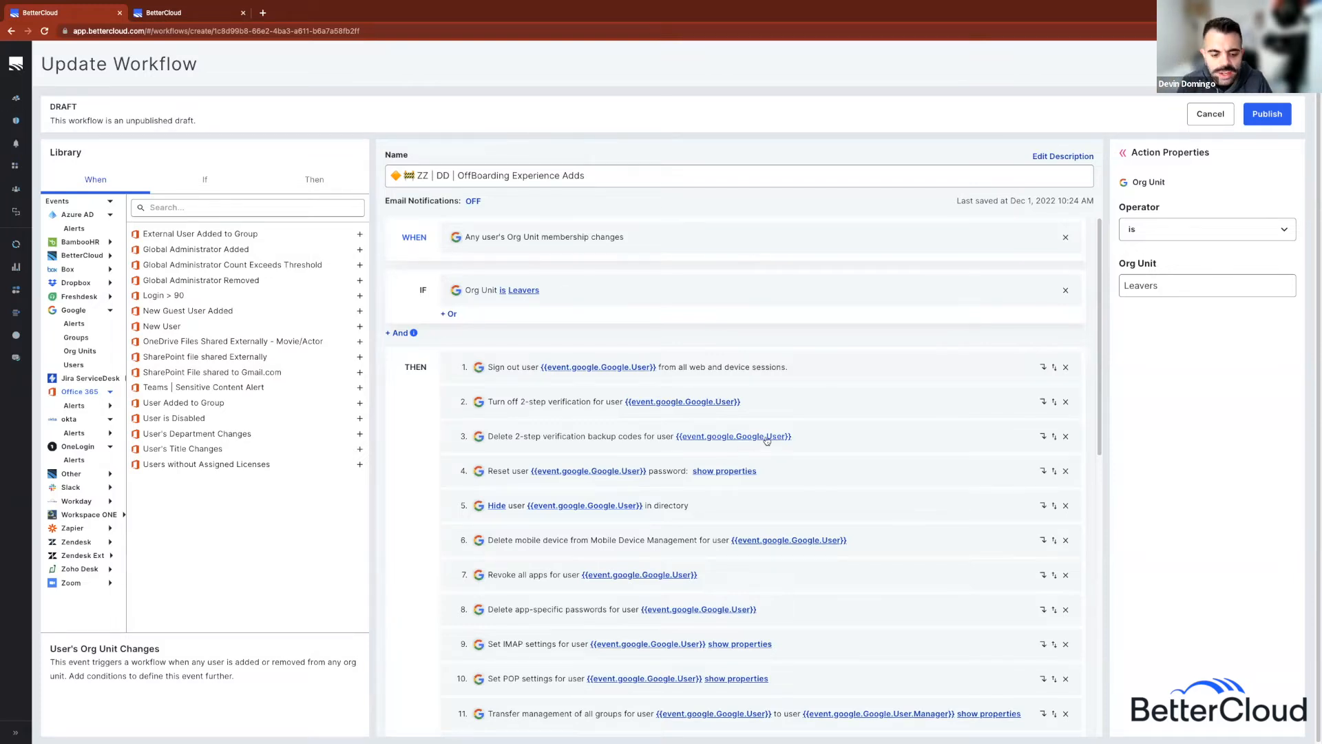
Step: Set step 11's group transfer recipient to Manager, then review steps 12 and 14
{"action": "scroll", "coordinate": [771, 404], "scroll_direction": "down", "scroll_amount": 5}
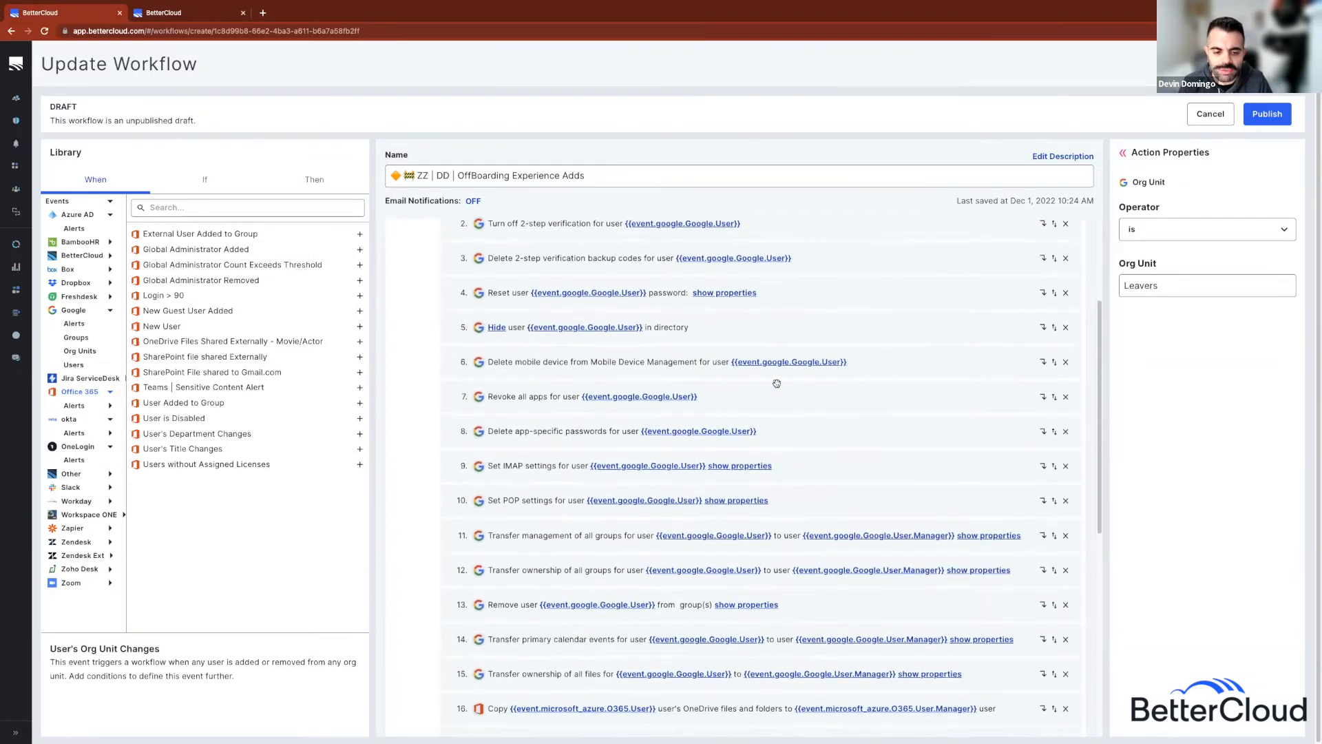
{"action": "scroll", "coordinate": [776, 382], "scroll_direction": "down", "scroll_amount": 3}
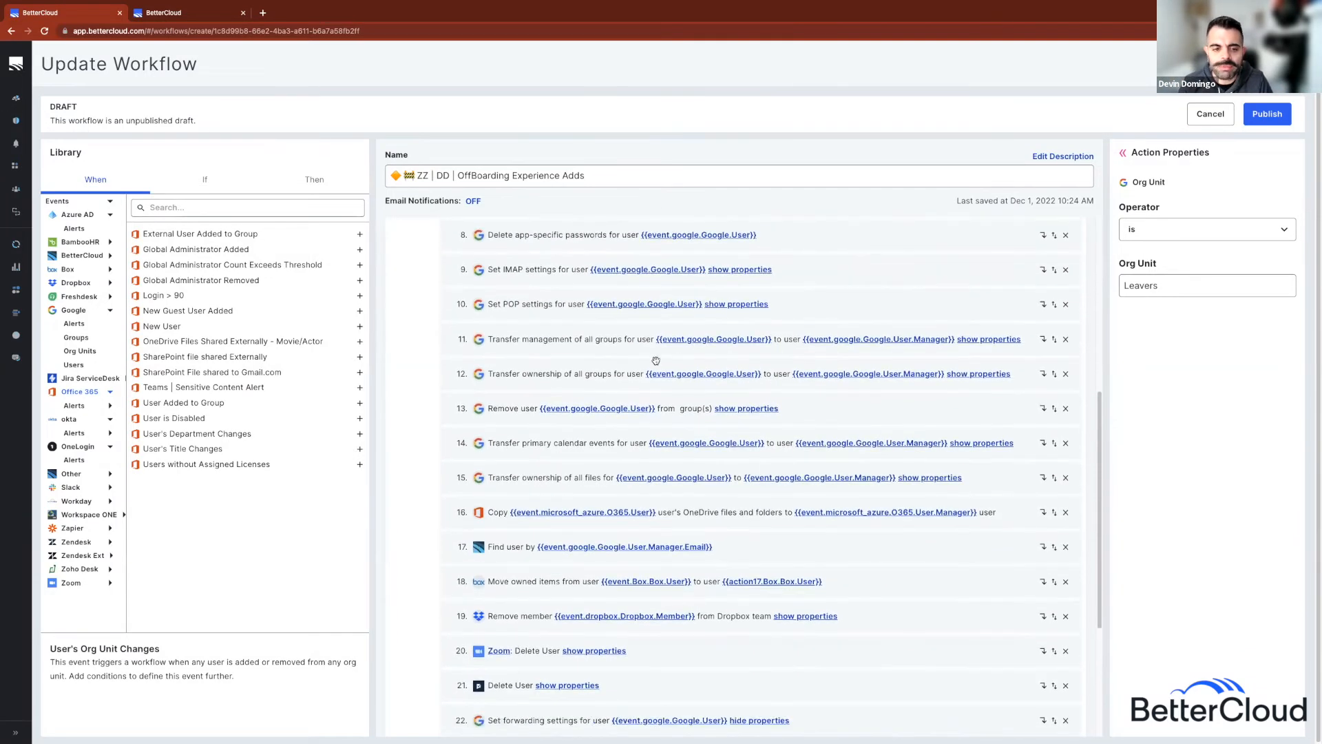
{"action": "scroll", "coordinate": [620, 342], "scroll_direction": "down", "scroll_amount": 1}
{"action": "left_click", "coordinate": [597, 300]}
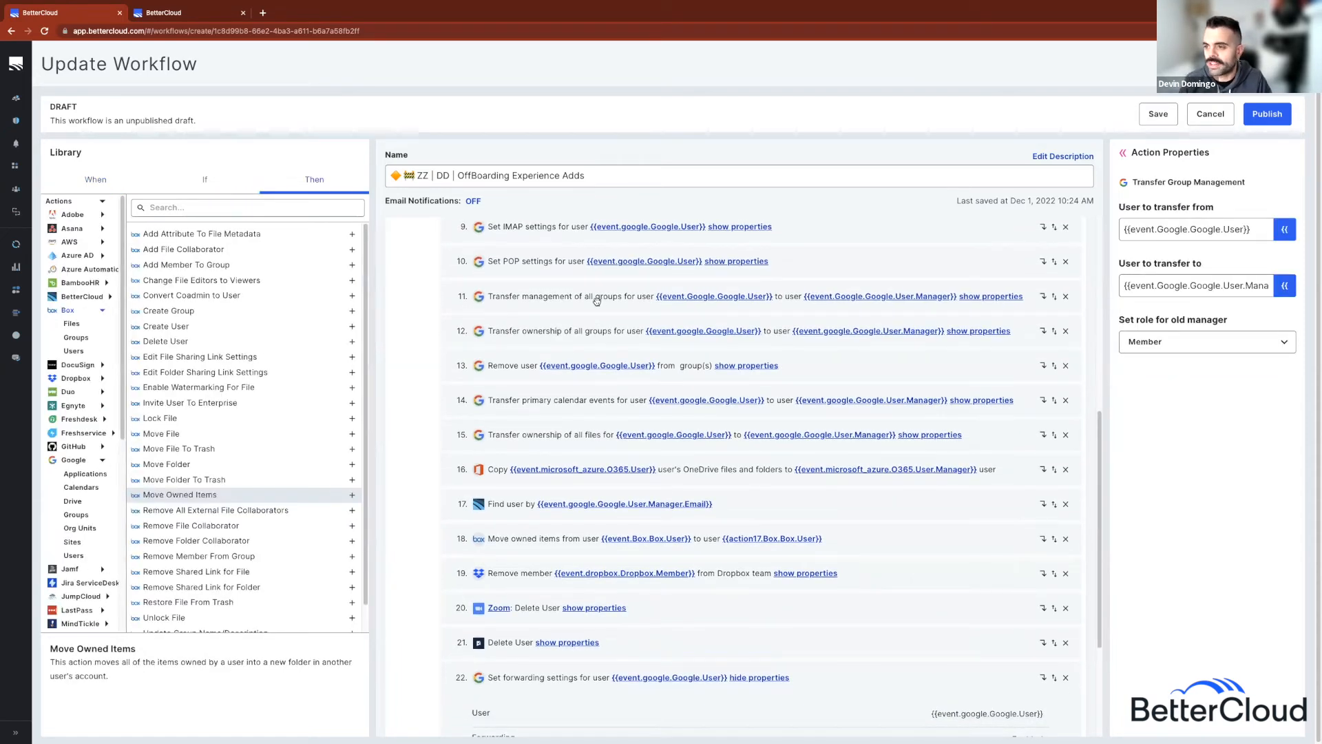
{"action": "left_click_drag", "start_coordinate": [1106, 337], "coordinate": [1037, 335]}
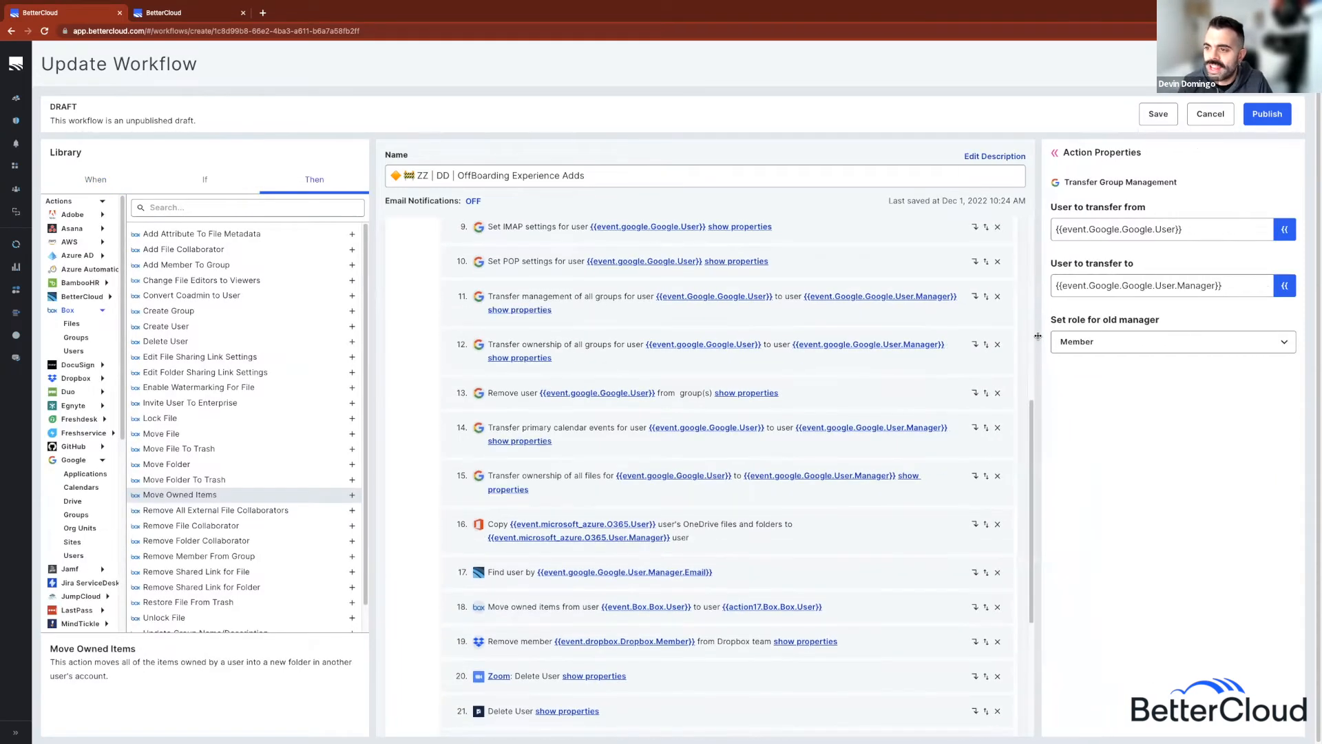
{"action": "left_click", "coordinate": [1285, 285]}
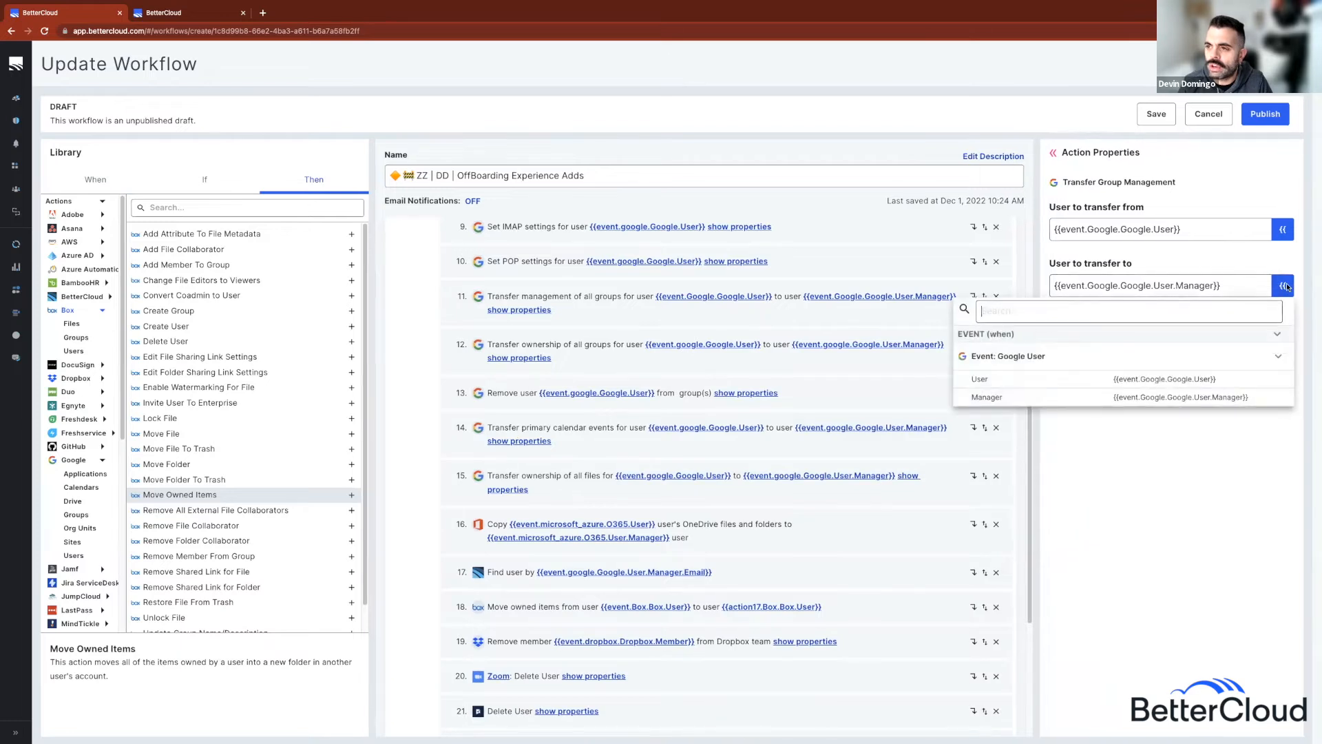
{"action": "left_click", "coordinate": [1066, 396]}
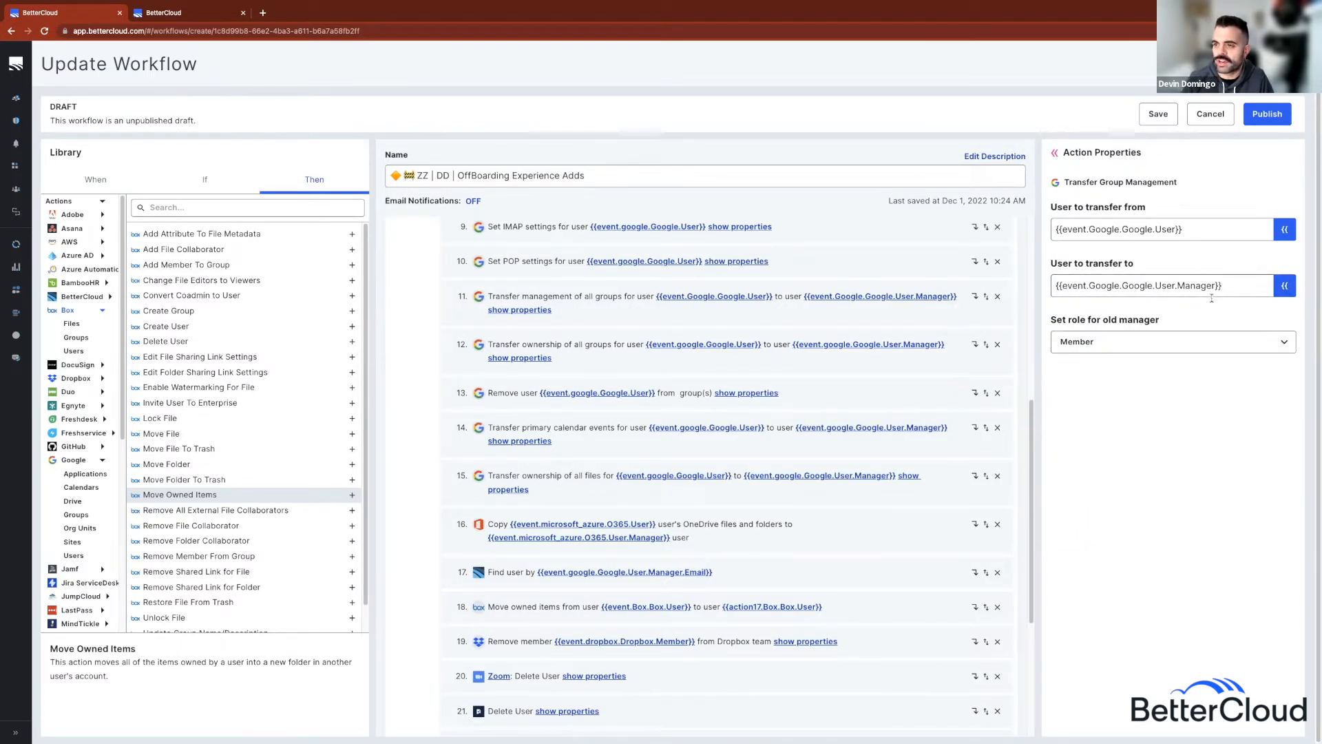
{"action": "left_click", "coordinate": [625, 359]}
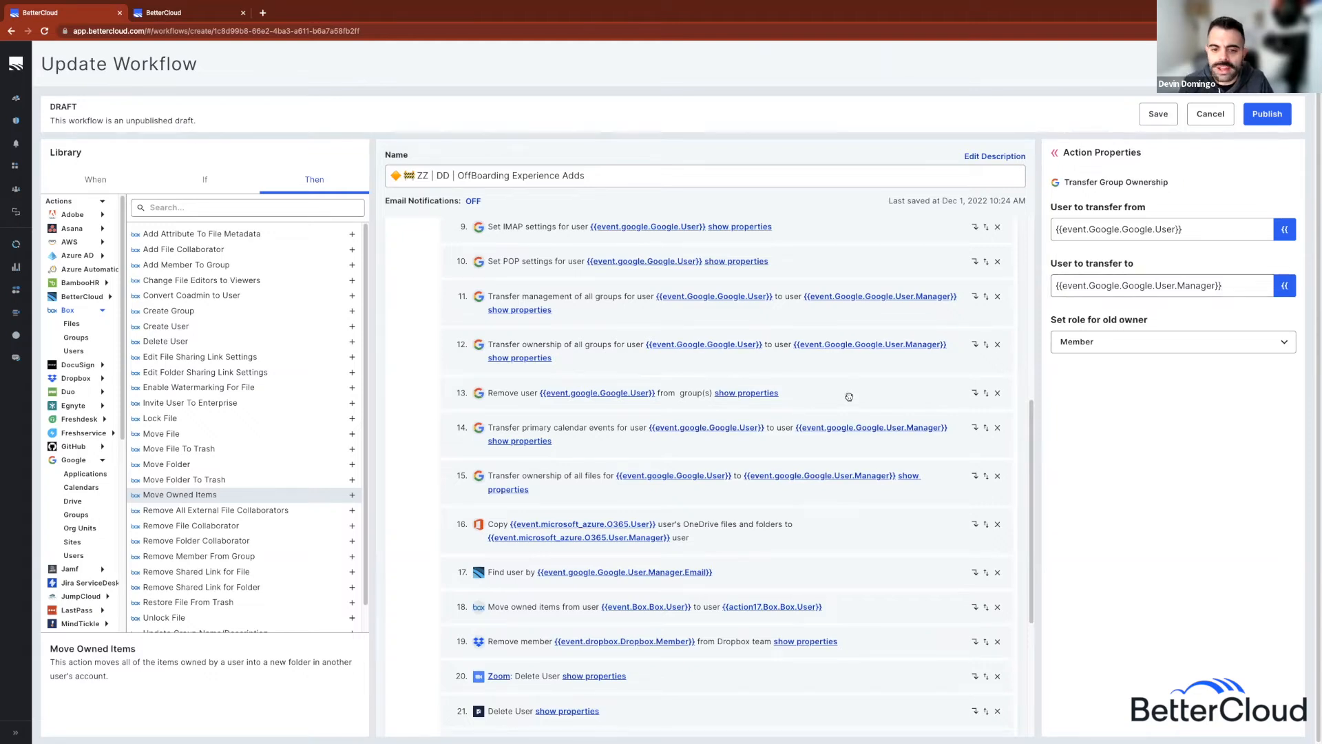
{"action": "left_click", "coordinate": [670, 443]}
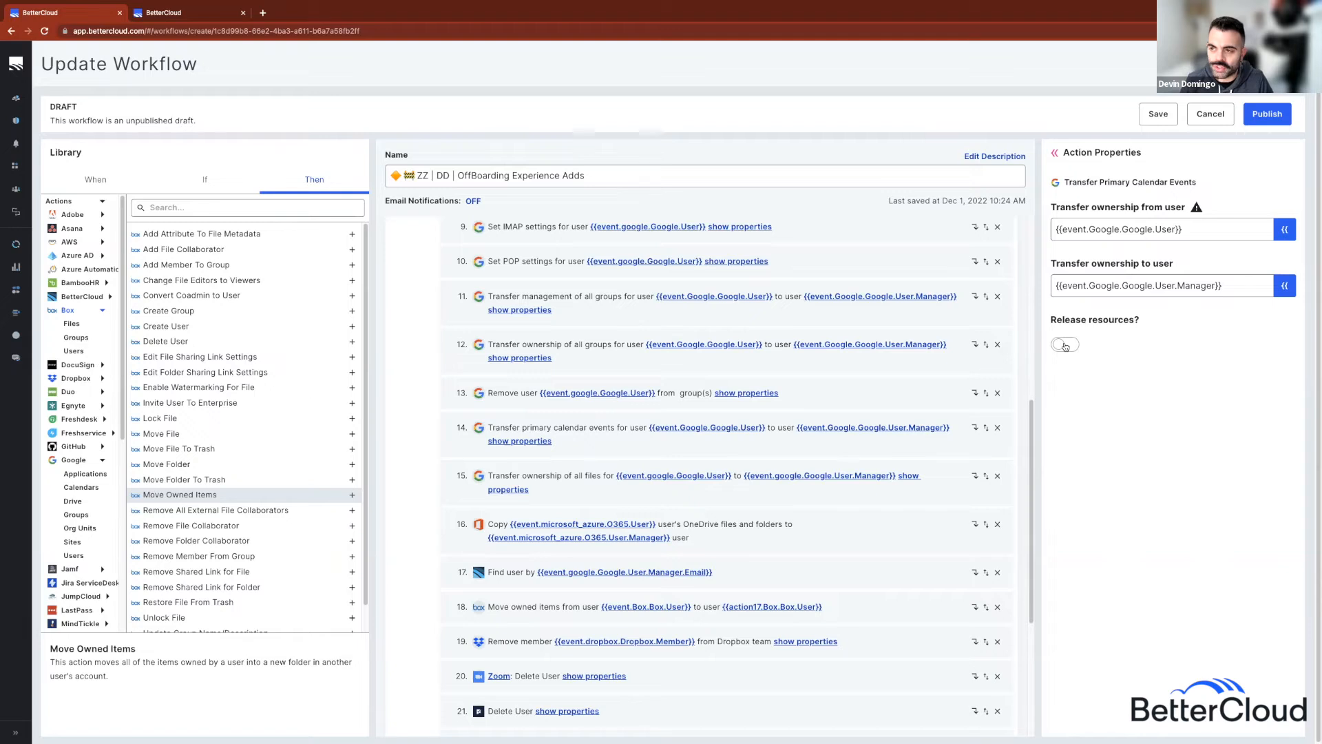
Step: Turn on Release resources and keep Private Files included in the Drive transfer step
{"action": "left_click", "coordinate": [1065, 345]}
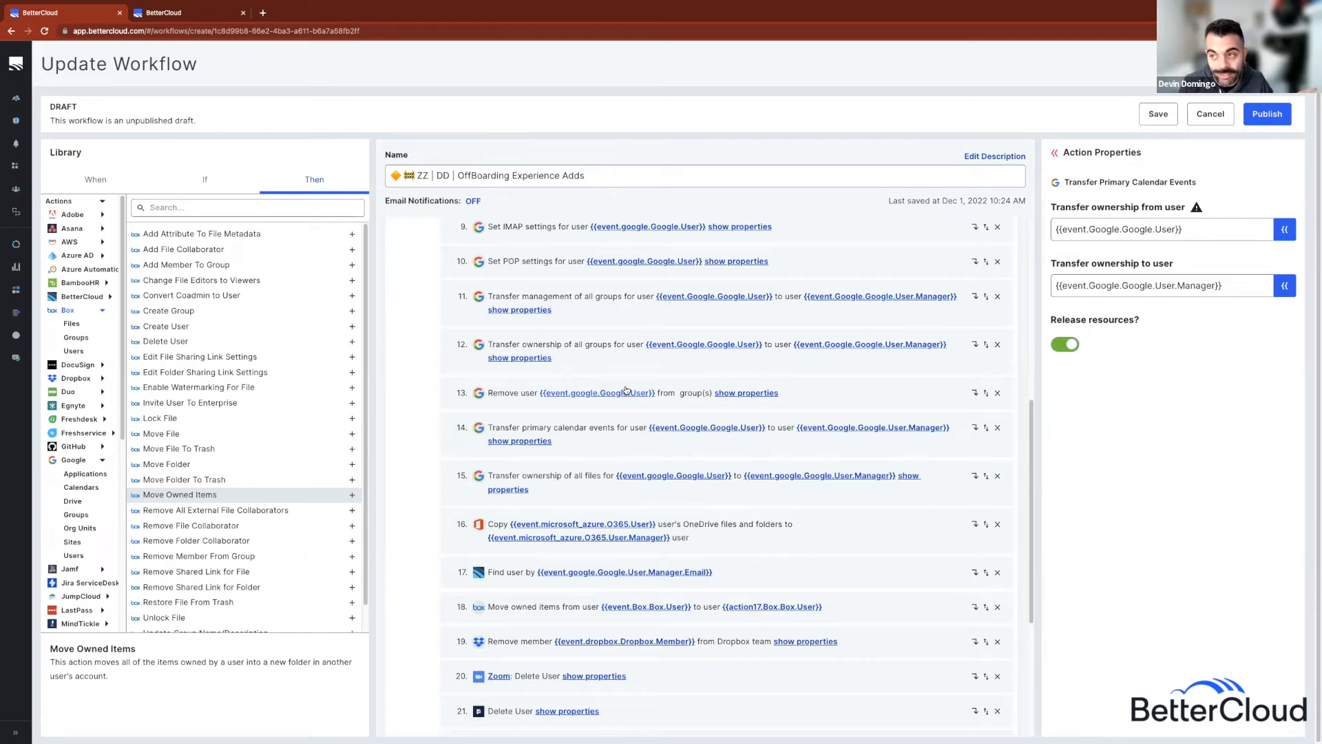
{"action": "left_click", "coordinate": [551, 483]}
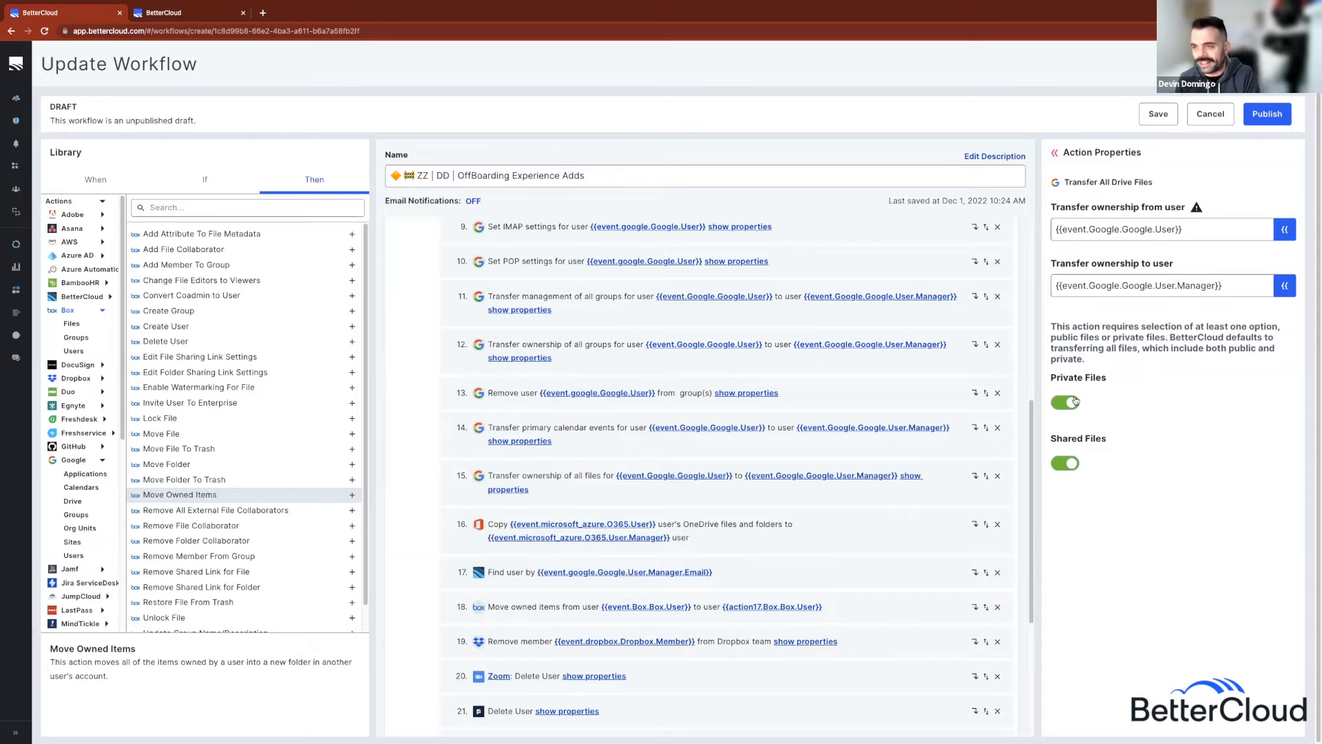
{"action": "left_click", "coordinate": [1075, 402]}
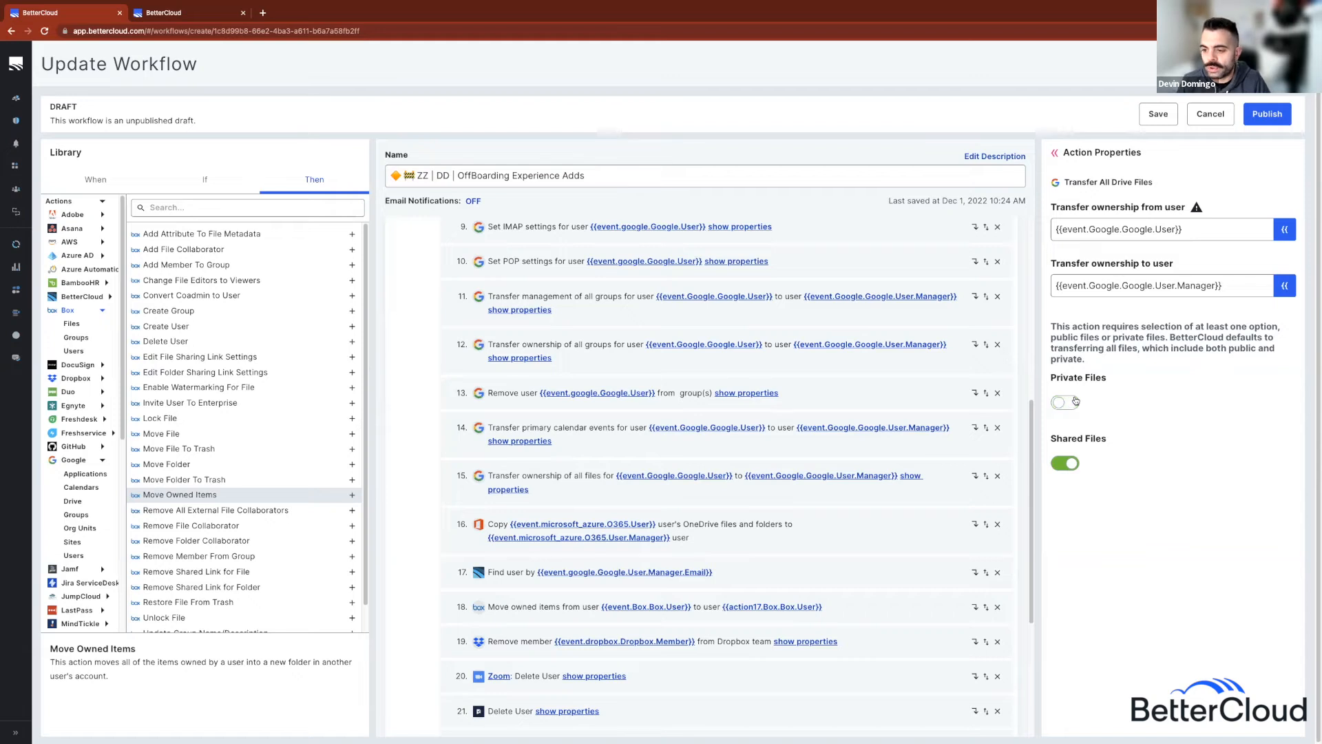
{"action": "left_click", "coordinate": [1075, 401]}
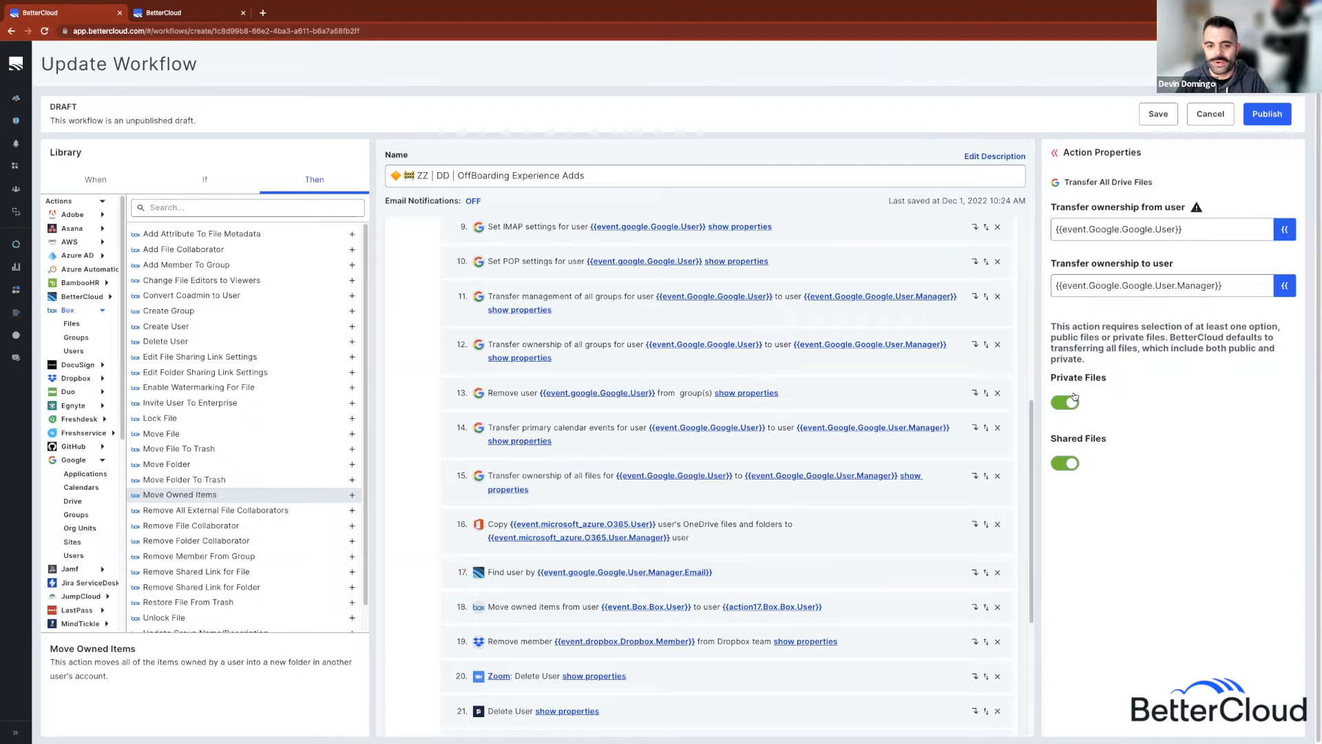
{"action": "left_click", "coordinate": [773, 534]}
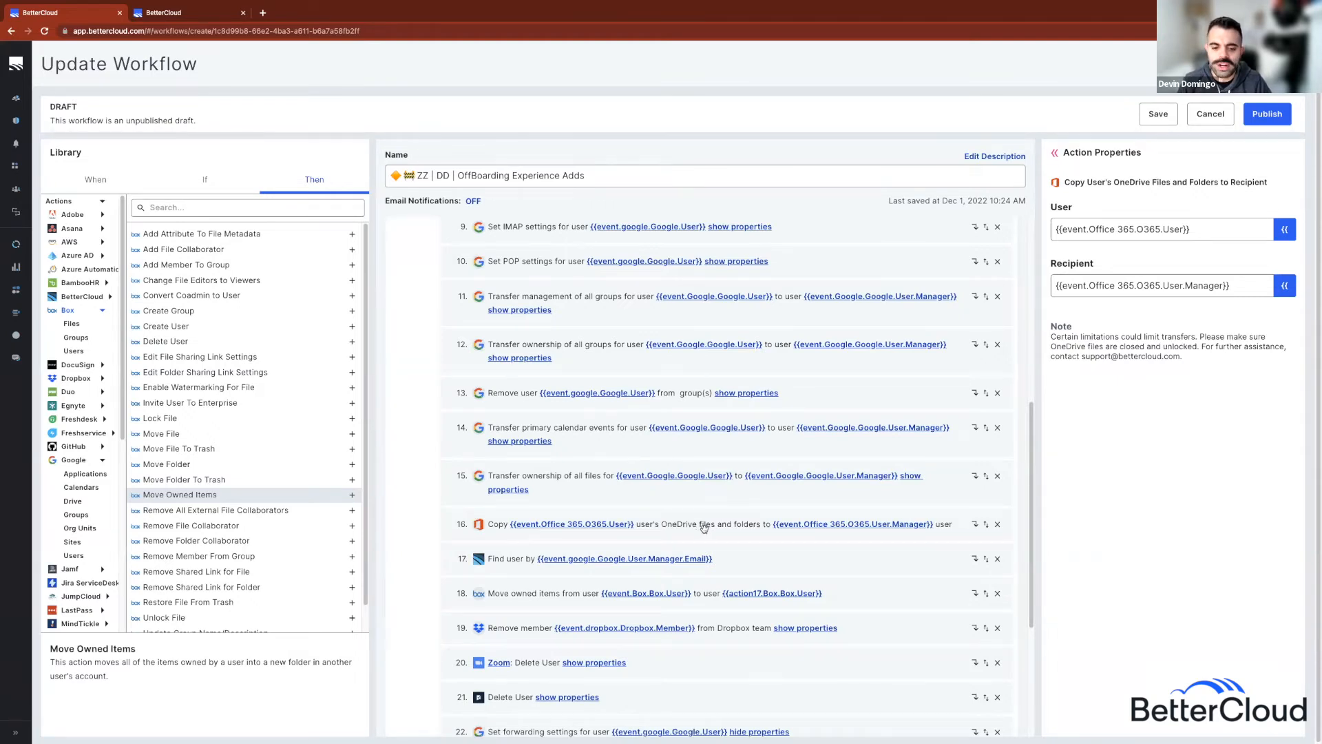
Step: Review the Move Owned Items target user and the Find User by Email step
{"action": "scroll", "coordinate": [704, 528], "scroll_direction": "down", "scroll_amount": 1}
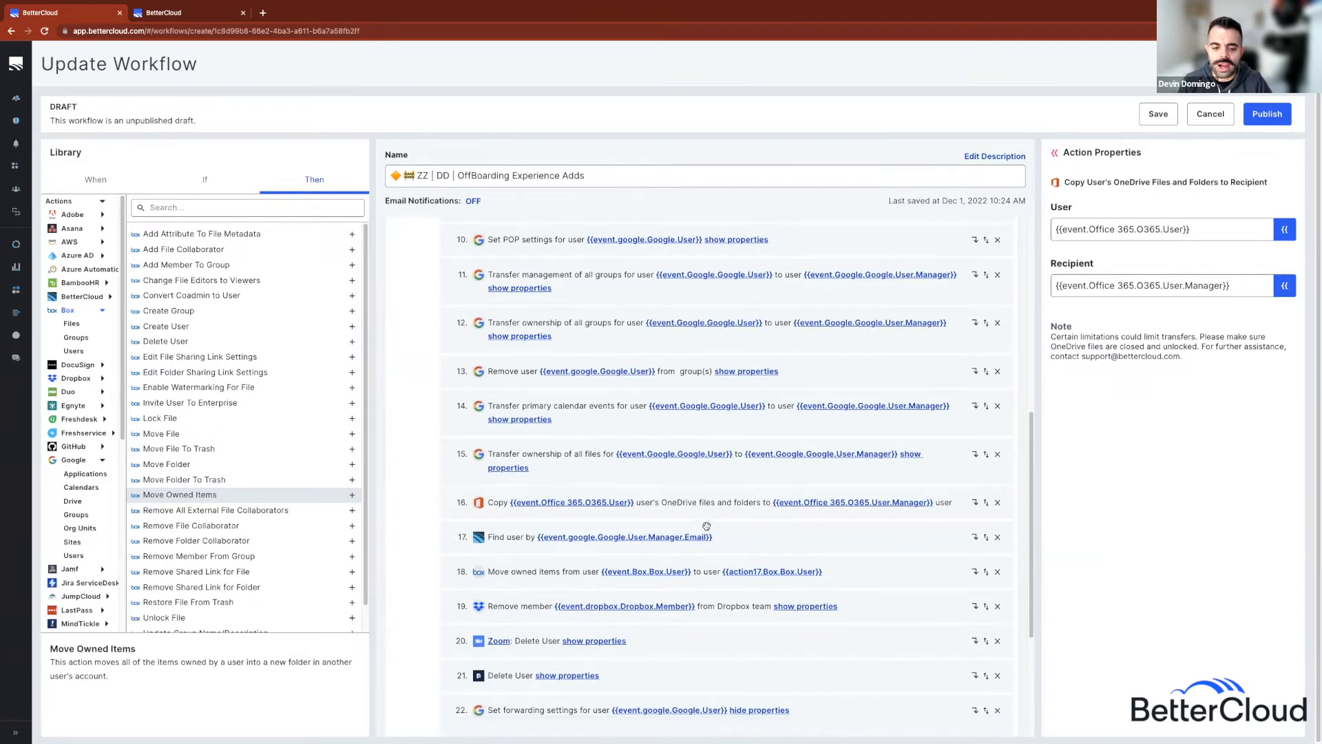
{"action": "left_click", "coordinate": [847, 567]}
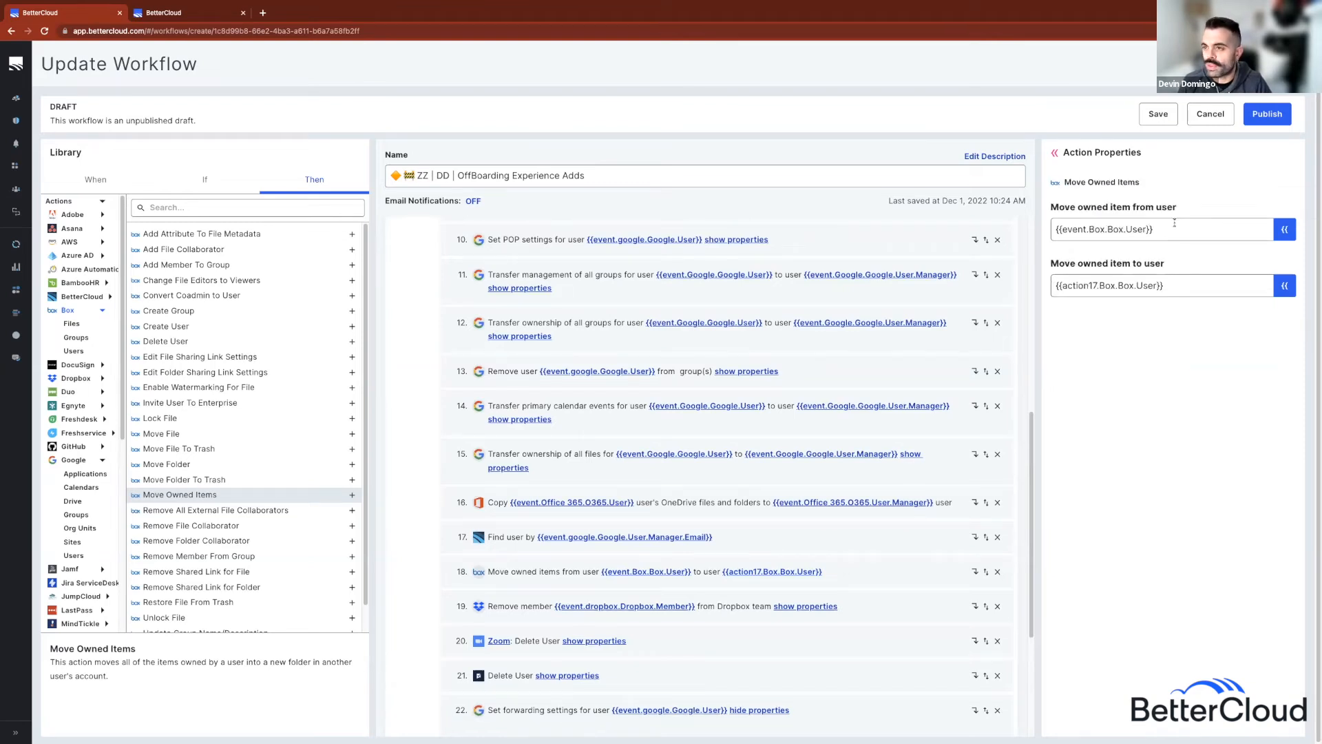
{"action": "left_click_drag", "start_coordinate": [1162, 282], "coordinate": [1049, 277]}
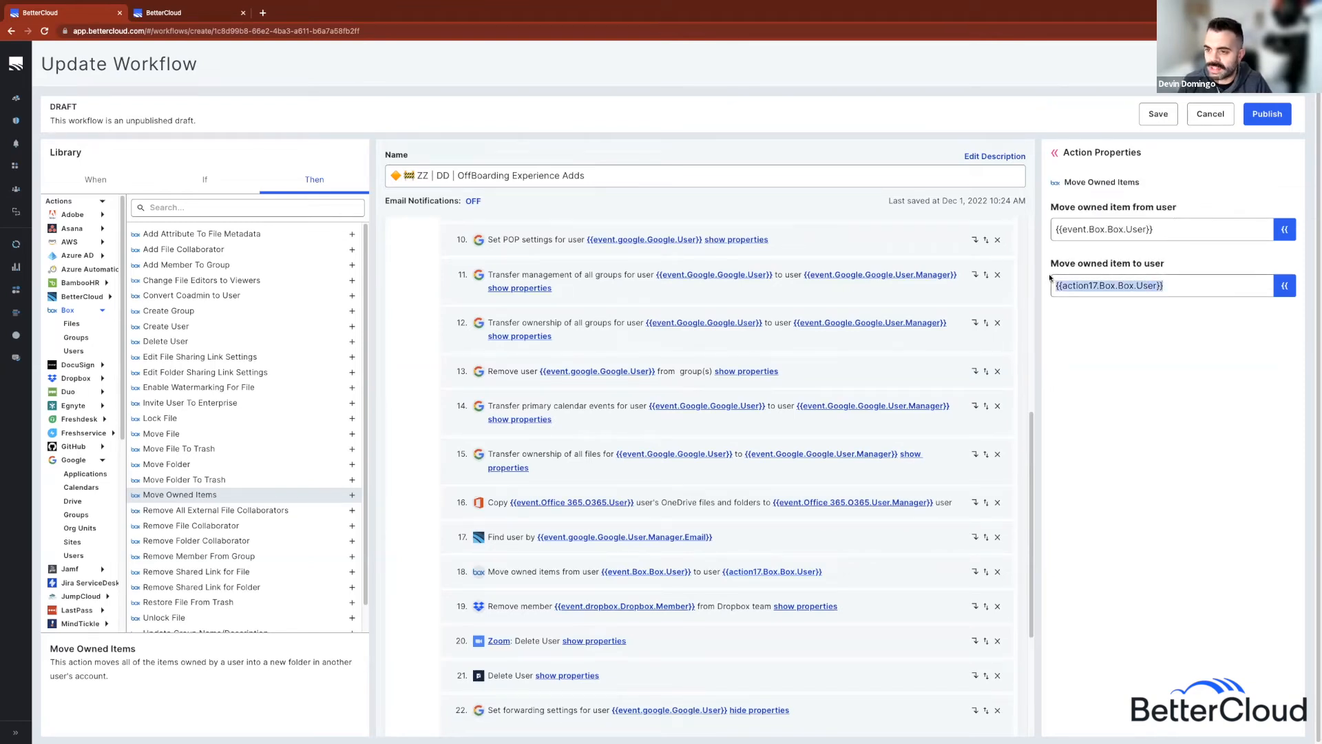
{"action": "left_click", "coordinate": [764, 532]}
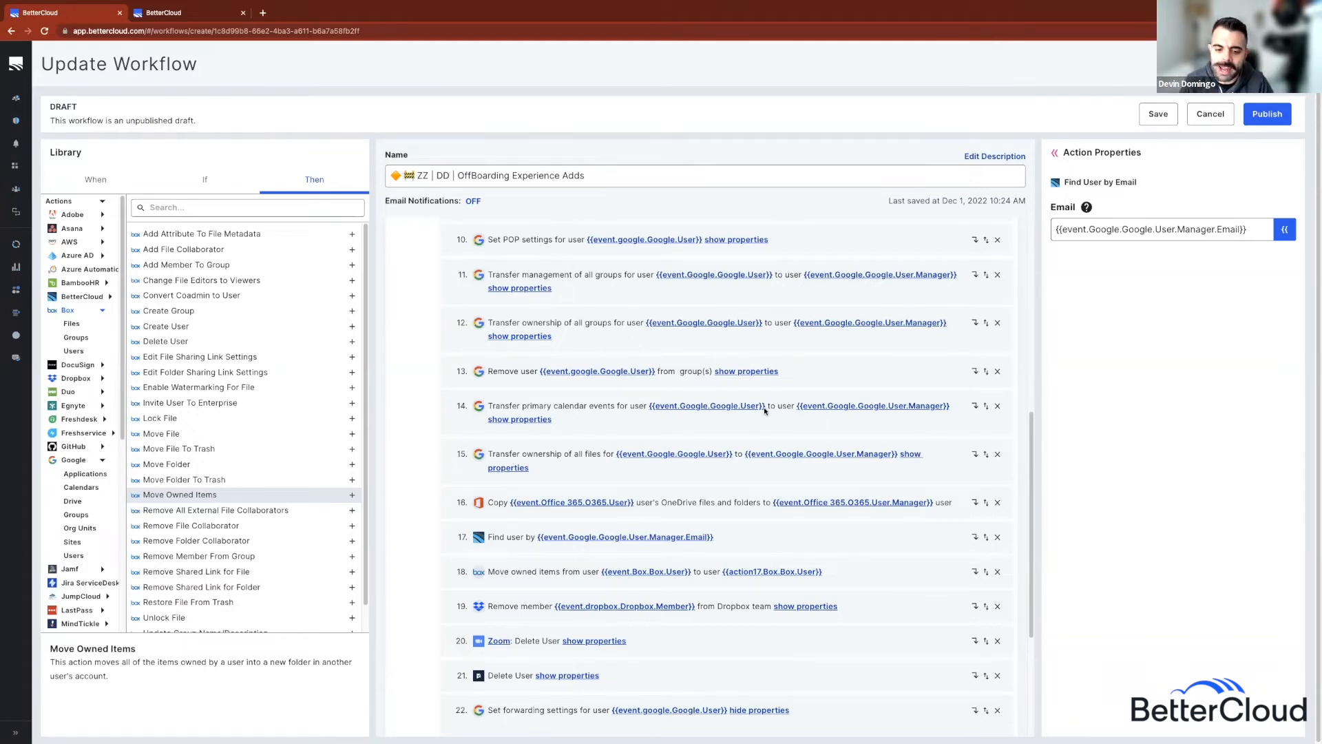
{"action": "left_click", "coordinate": [845, 571]}
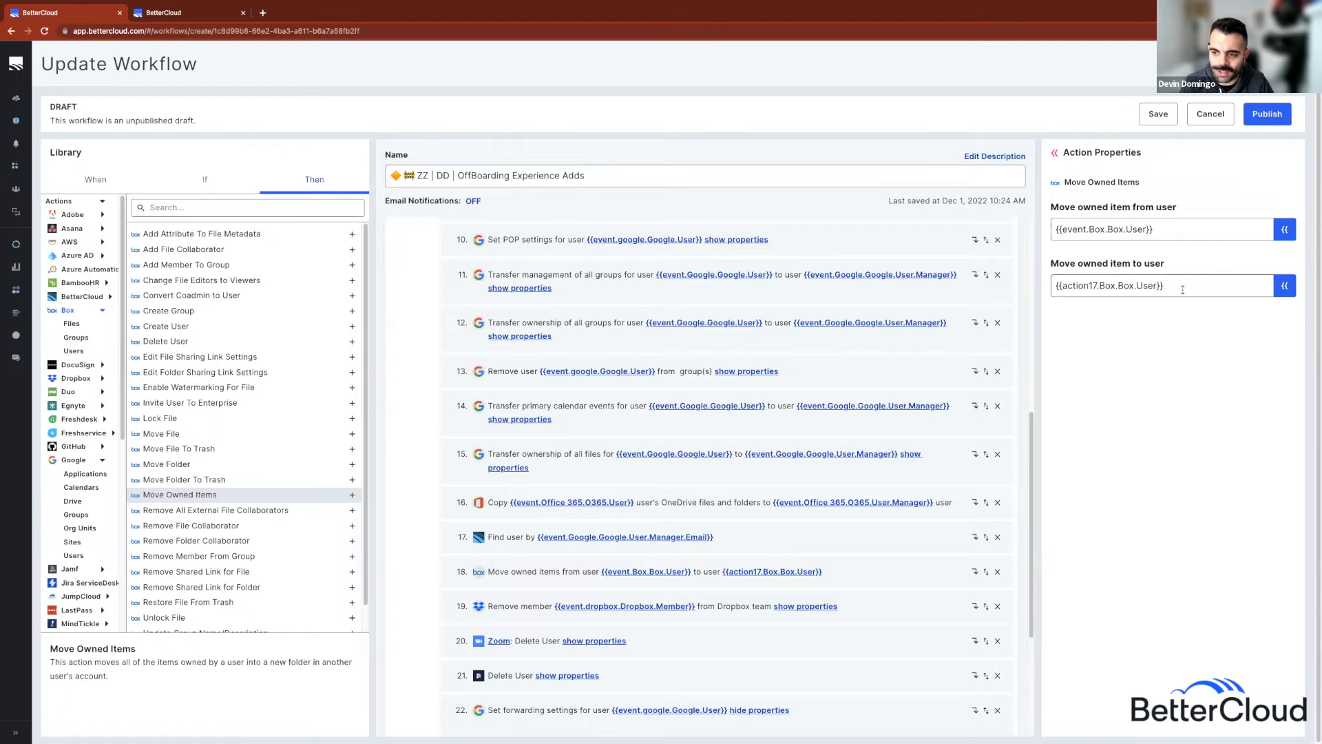
Step: Check the Dropbox Remove Team Member files destination, then show the Zoom Delete User step
{"action": "scroll", "coordinate": [924, 412], "scroll_direction": "down", "scroll_amount": 1}
{"action": "left_click", "coordinate": [894, 585]}
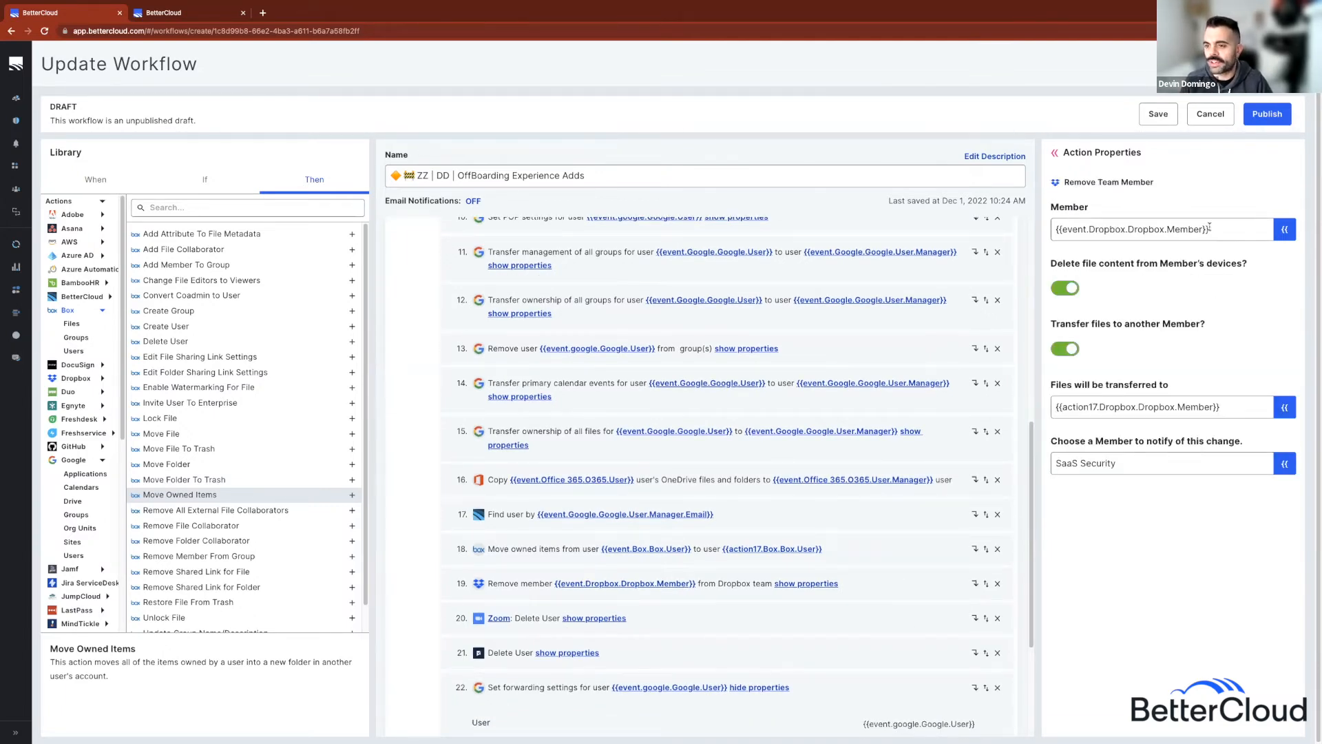
{"action": "left_click", "coordinate": [1227, 409]}
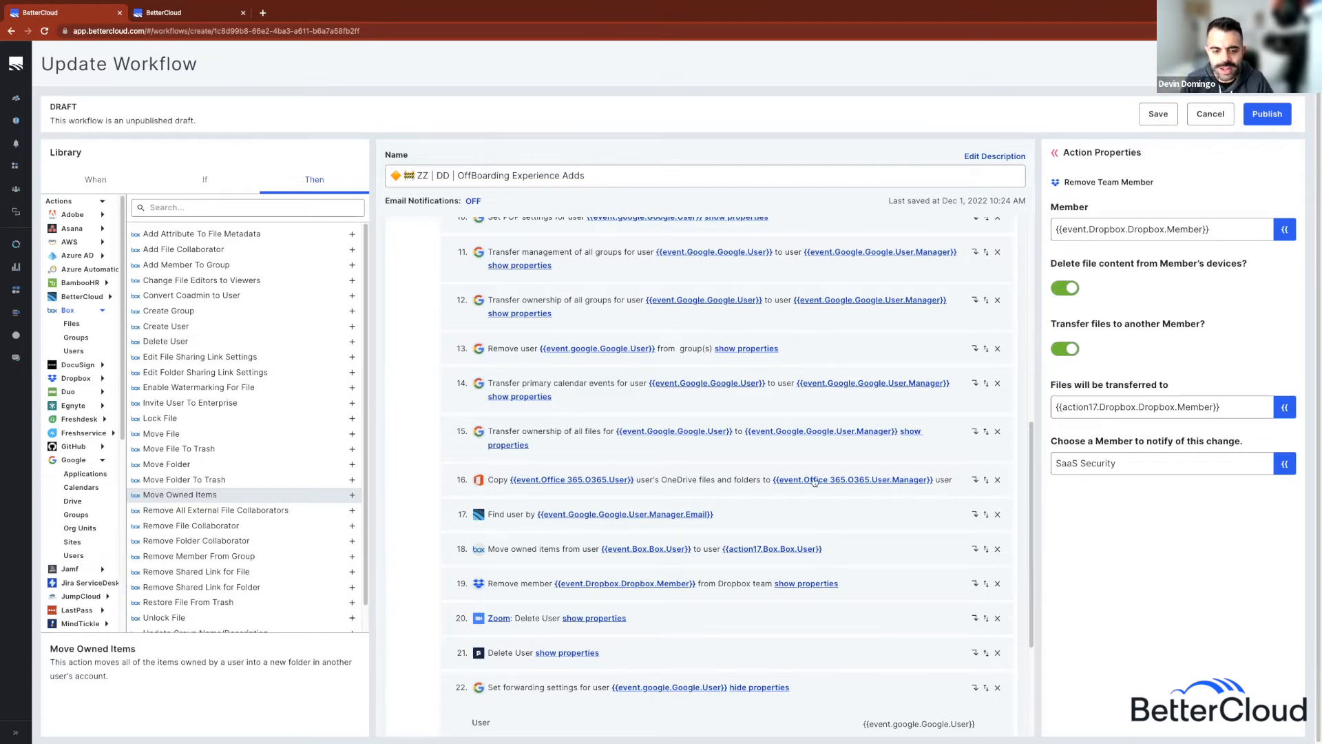
{"action": "left_click", "coordinate": [790, 516]}
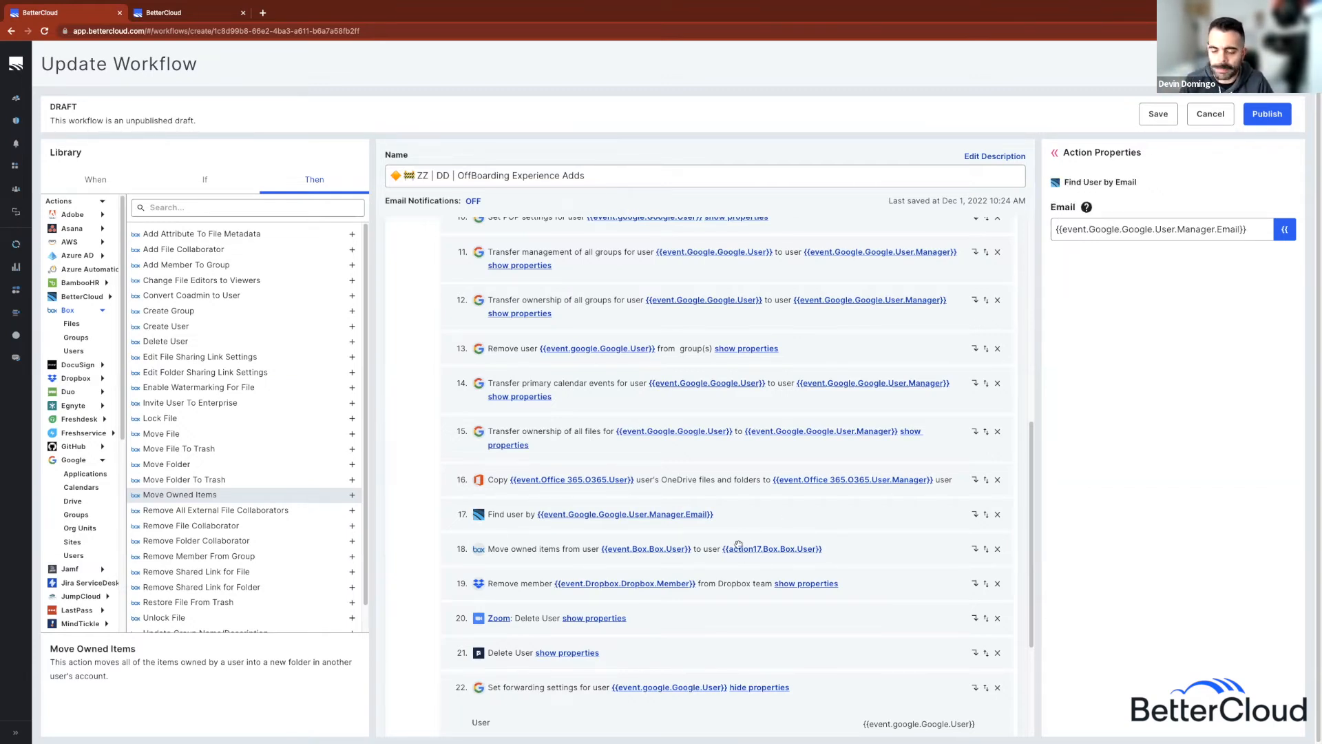
{"action": "left_click", "coordinate": [851, 586]}
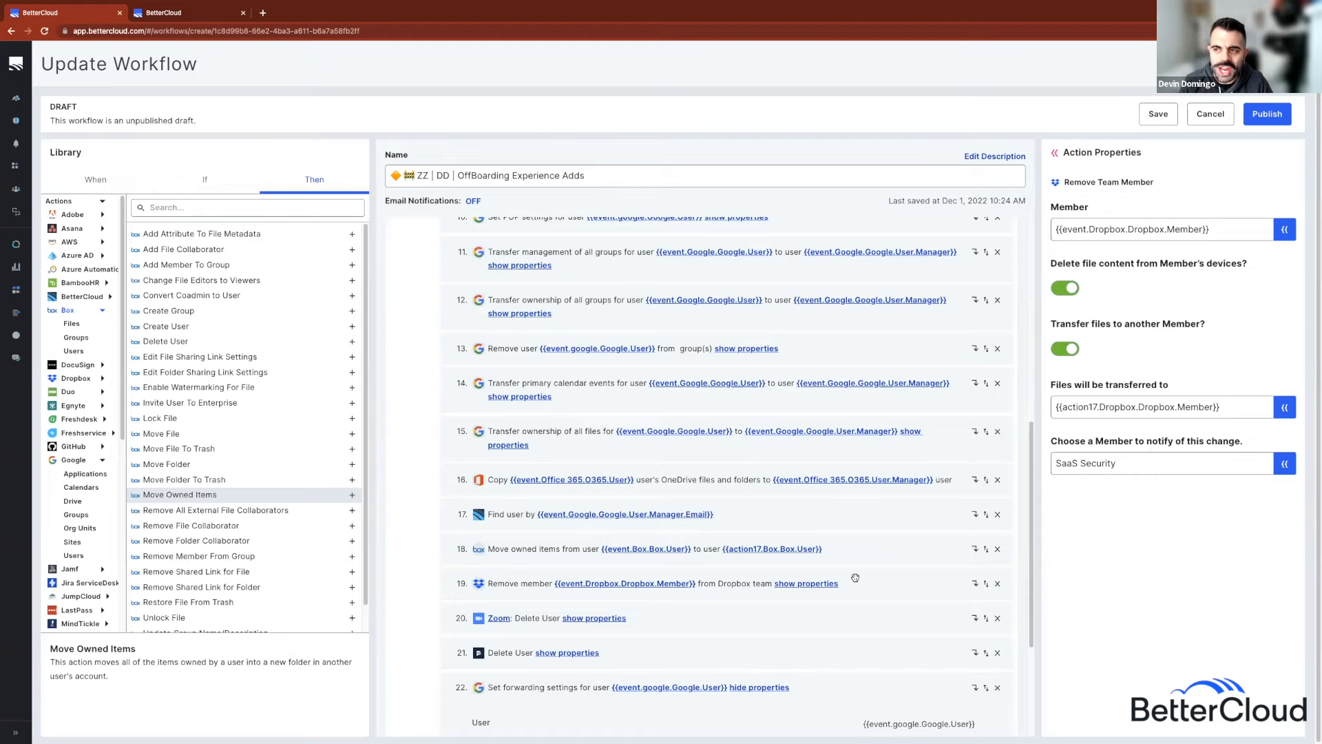
{"action": "left_click", "coordinate": [725, 619]}
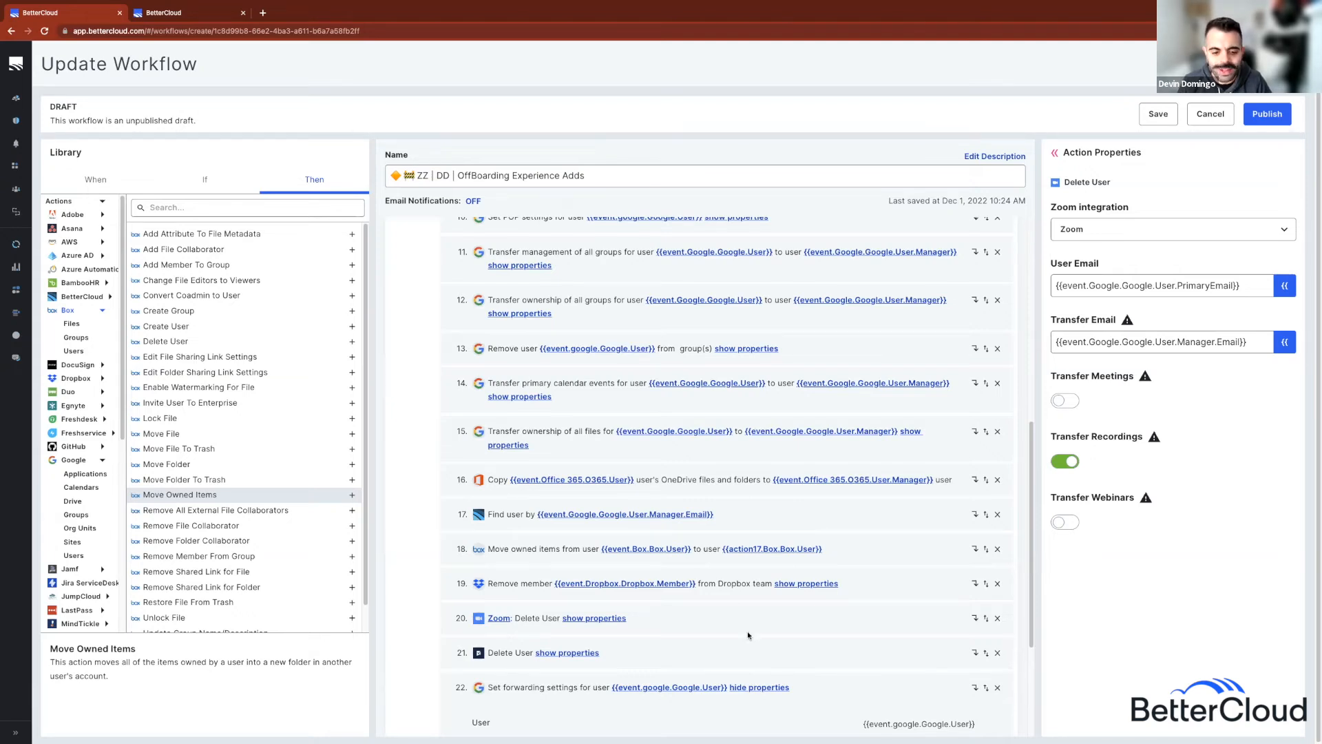
Step: View step 21 Delete User's settings, then move to the Files page tab
{"action": "left_click", "coordinate": [750, 653]}
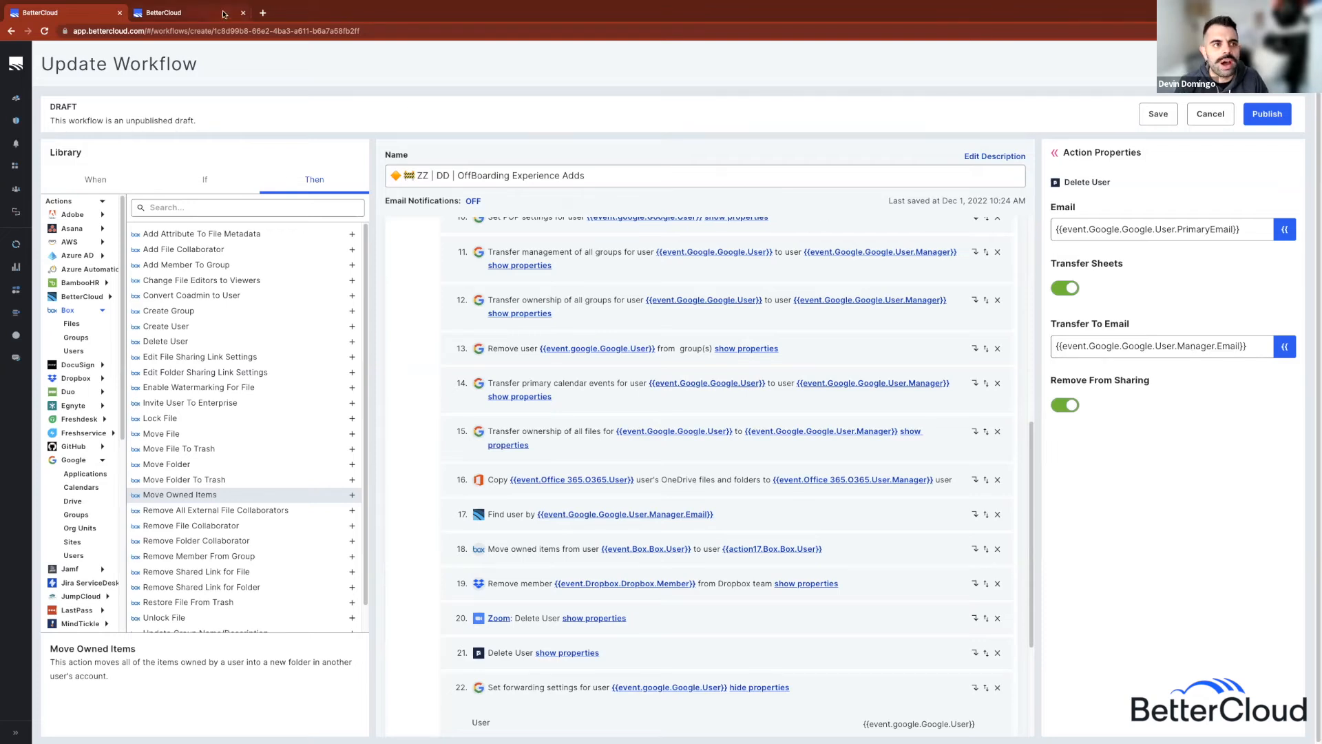
{"action": "left_click", "coordinate": [200, 13]}
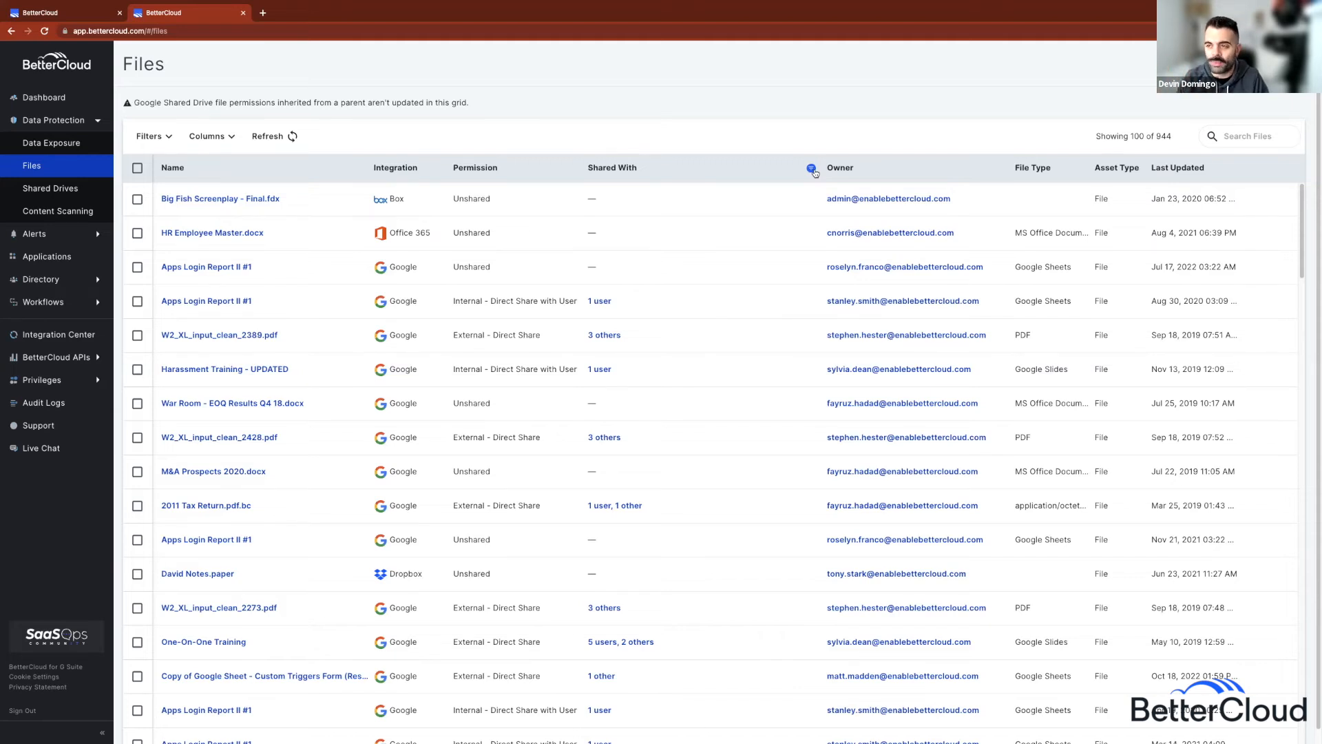
Step: Filter Shared With to the external collaborator's Gmail address and select Important Links and Contacts
{"action": "left_click", "coordinate": [812, 168]}
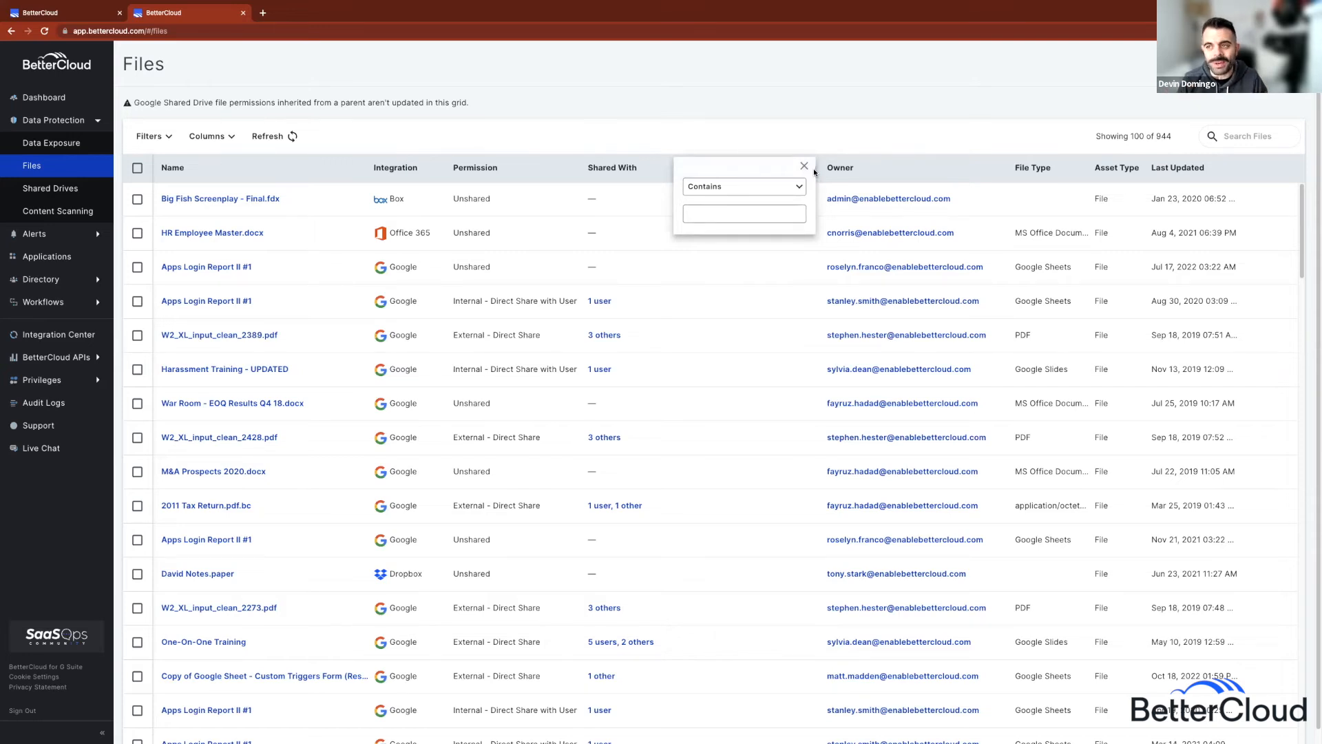
{"action": "left_click", "coordinate": [726, 216]}
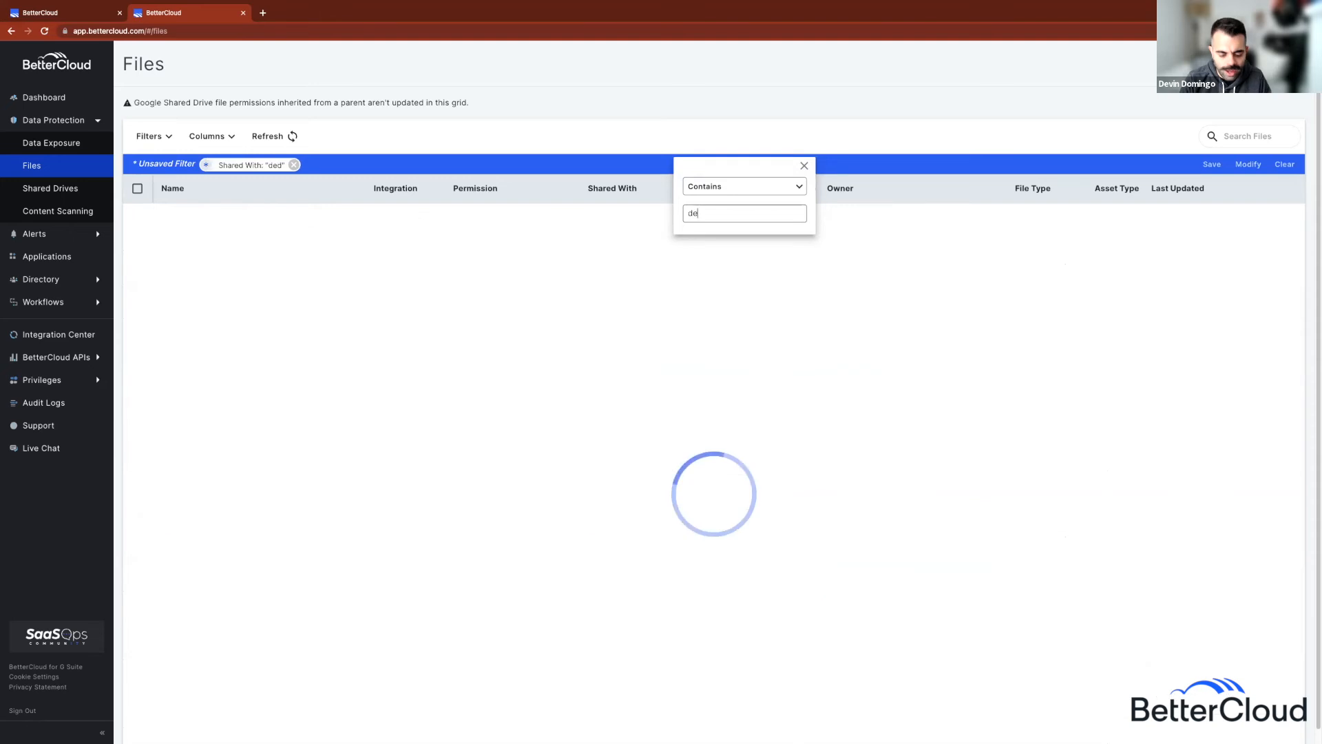
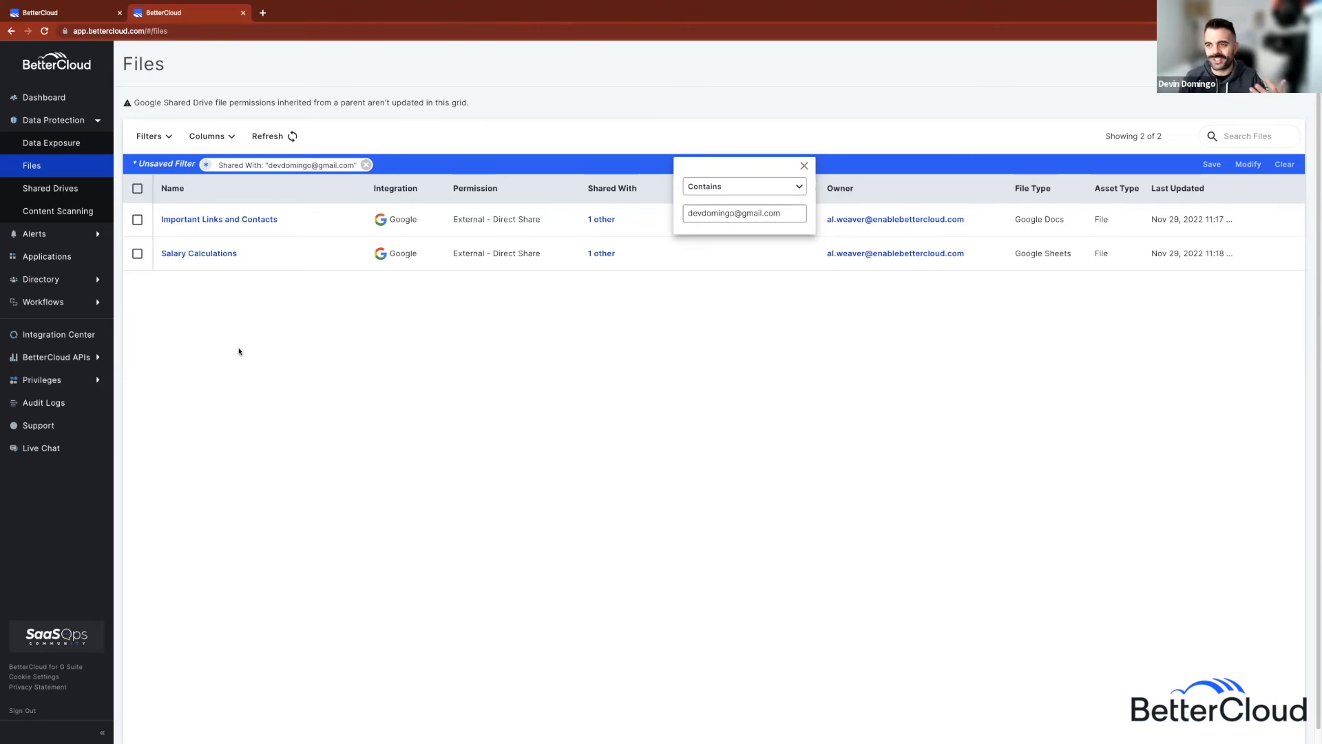
{"action": "left_click", "coordinate": [258, 332]}
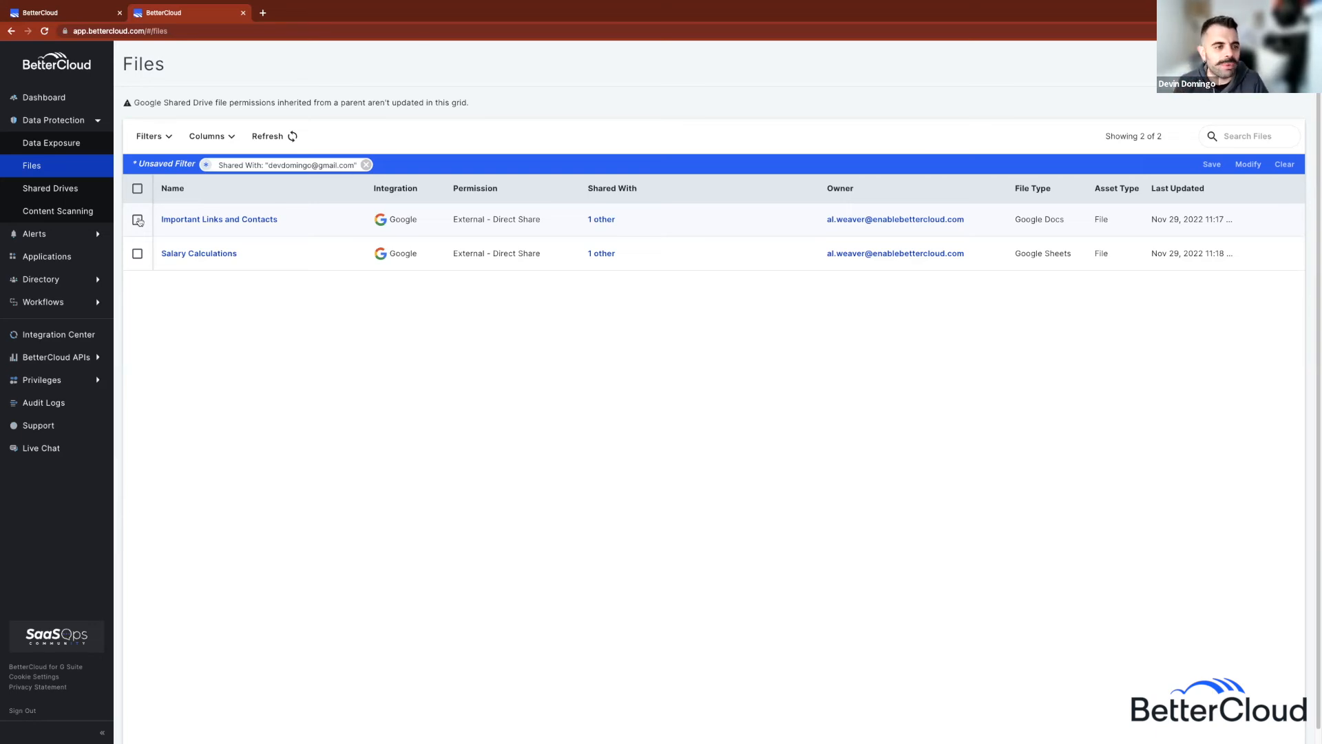
{"action": "left_click", "coordinate": [138, 220]}
Step: Add Salary Calculations to the selection and choose Google's Remove File Collaborators action
{"action": "left_click", "coordinate": [137, 255]}
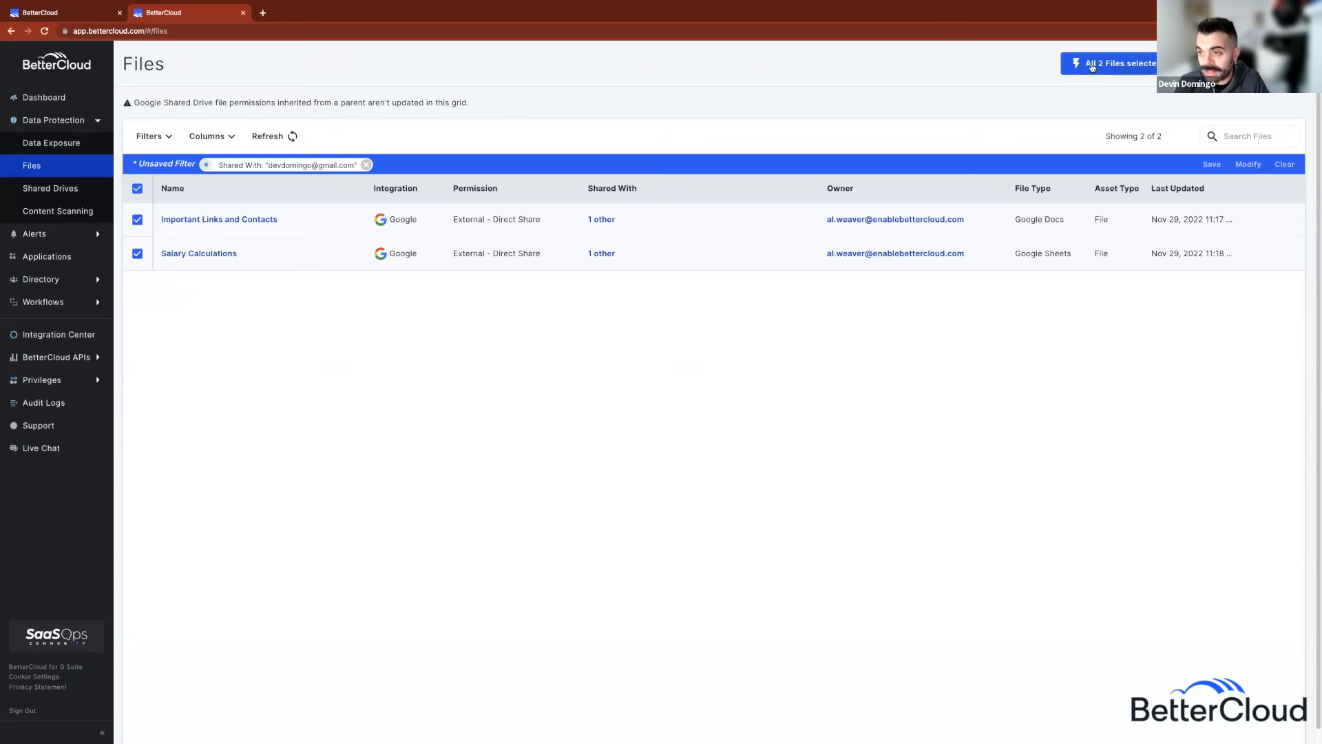
{"action": "left_click", "coordinate": [1081, 68]}
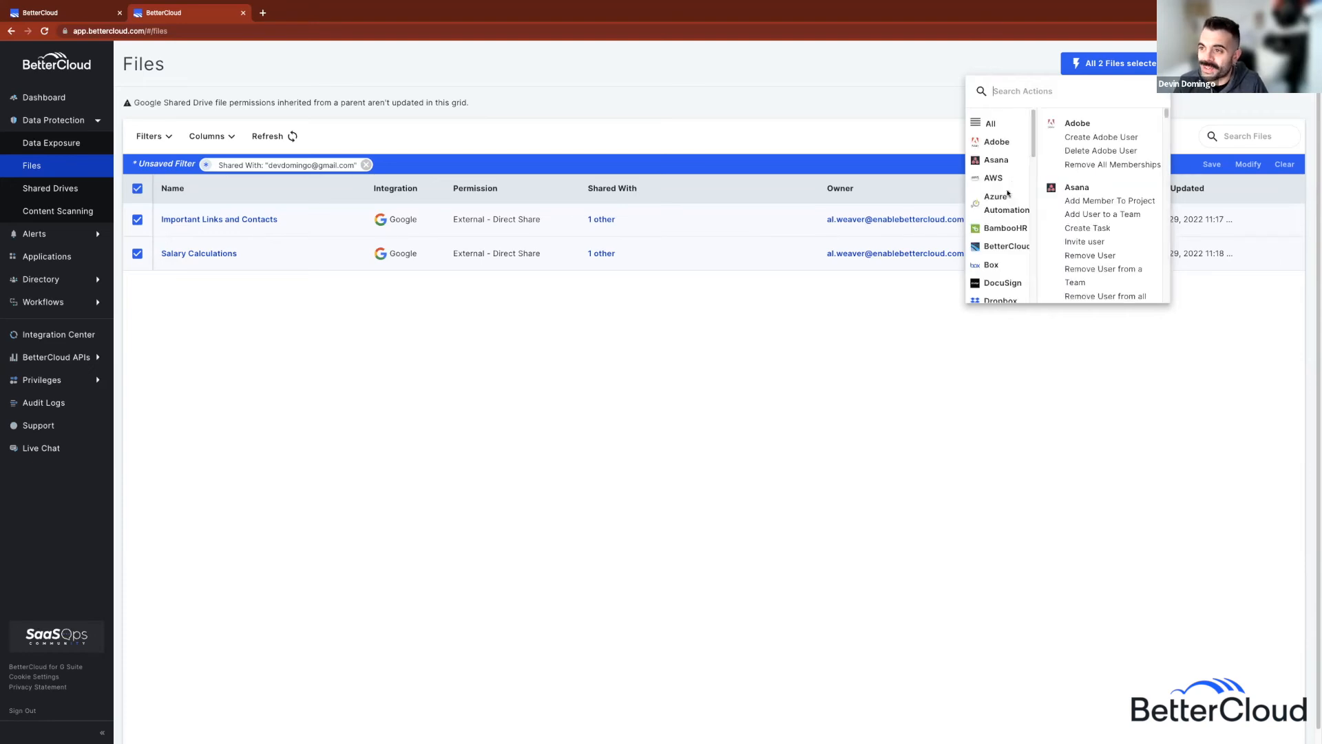
{"action": "scroll", "coordinate": [1005, 207], "scroll_direction": "down", "scroll_amount": 5}
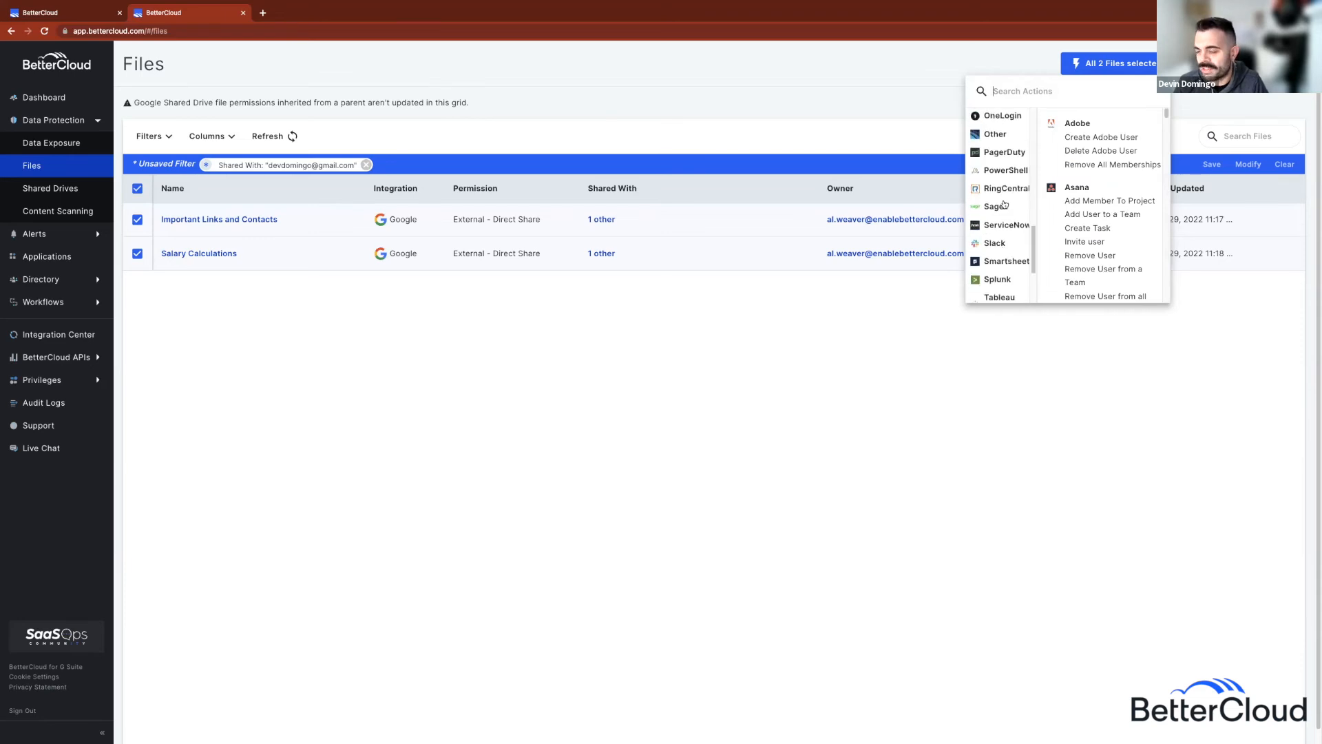
{"action": "scroll", "coordinate": [1006, 206], "scroll_direction": "up", "scroll_amount": 1}
{"action": "scroll", "coordinate": [1005, 206], "scroll_direction": "up", "scroll_amount": 3}
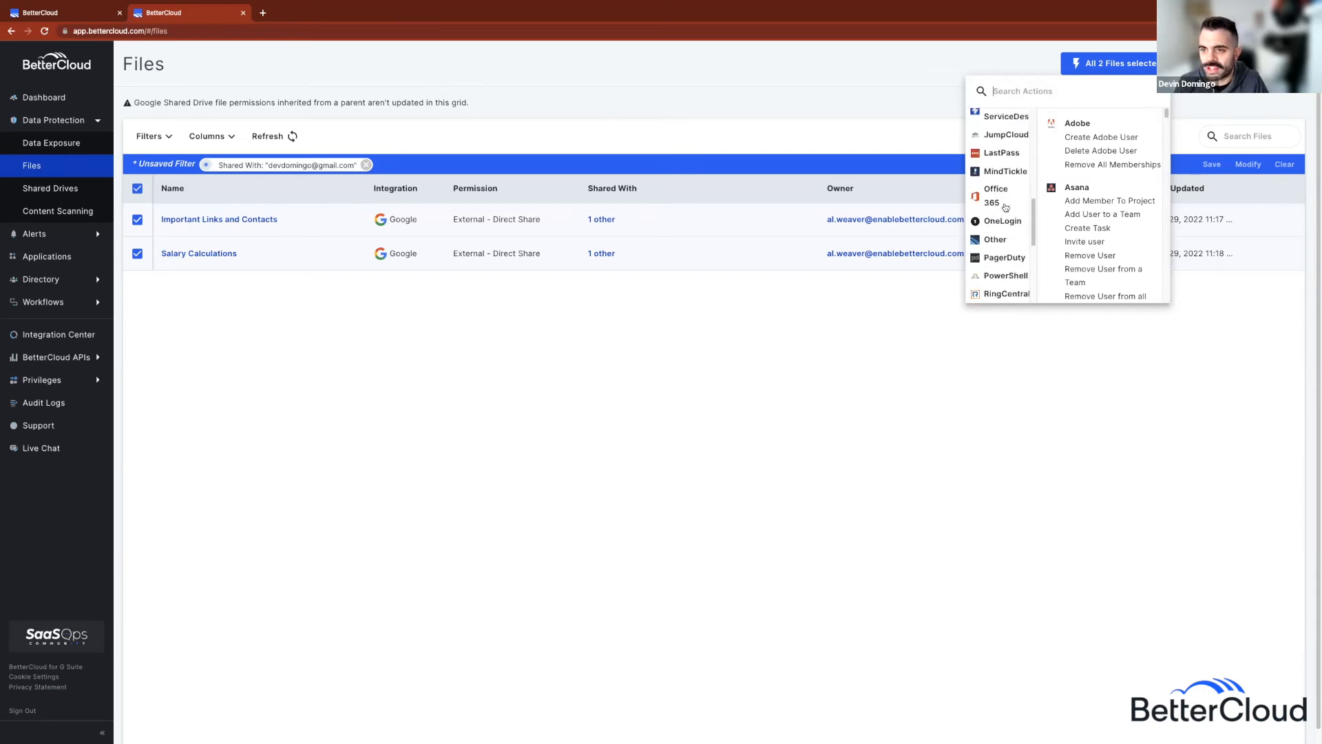
{"action": "left_click", "coordinate": [992, 168]}
{"action": "scroll", "coordinate": [1092, 172], "scroll_direction": "down", "scroll_amount": 5}
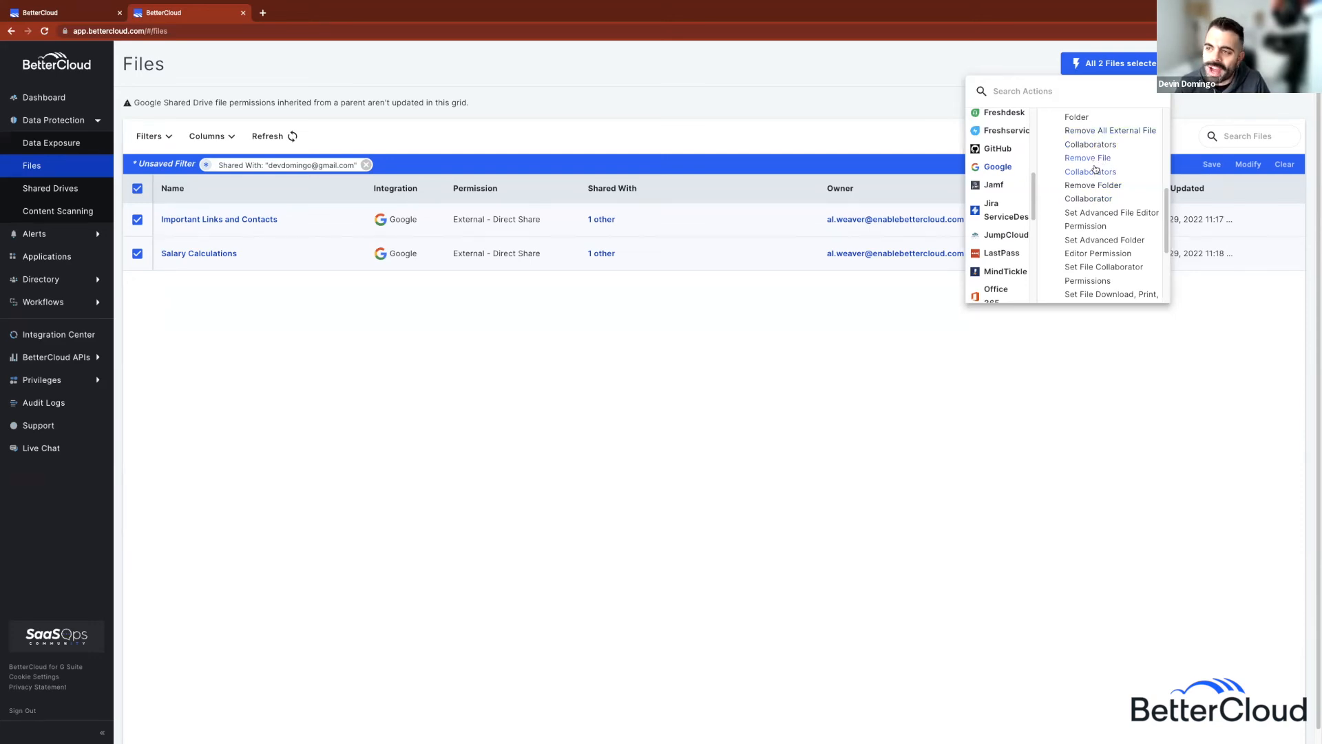
{"action": "left_click", "coordinate": [1095, 169]}
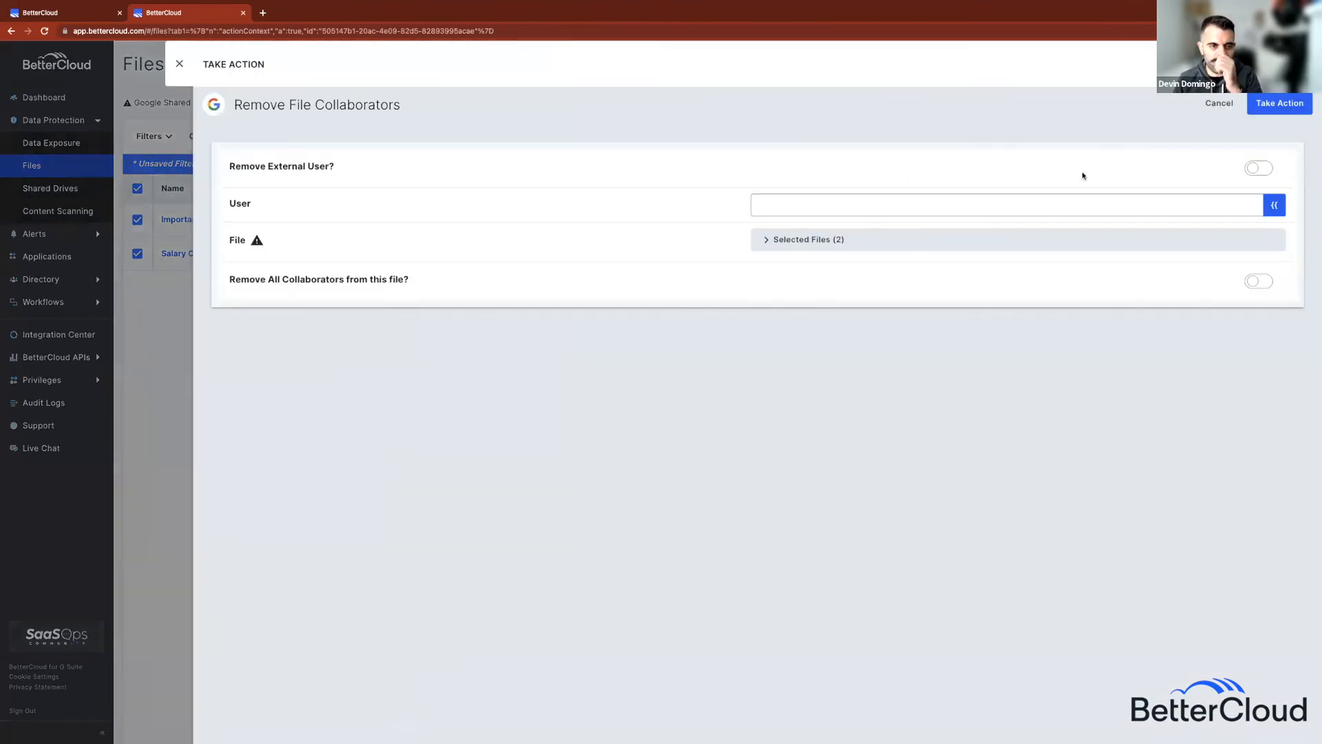
Step: Enable Remove External User with the collaborator's Gmail address and run Take Action
{"action": "left_click", "coordinate": [1249, 169]}
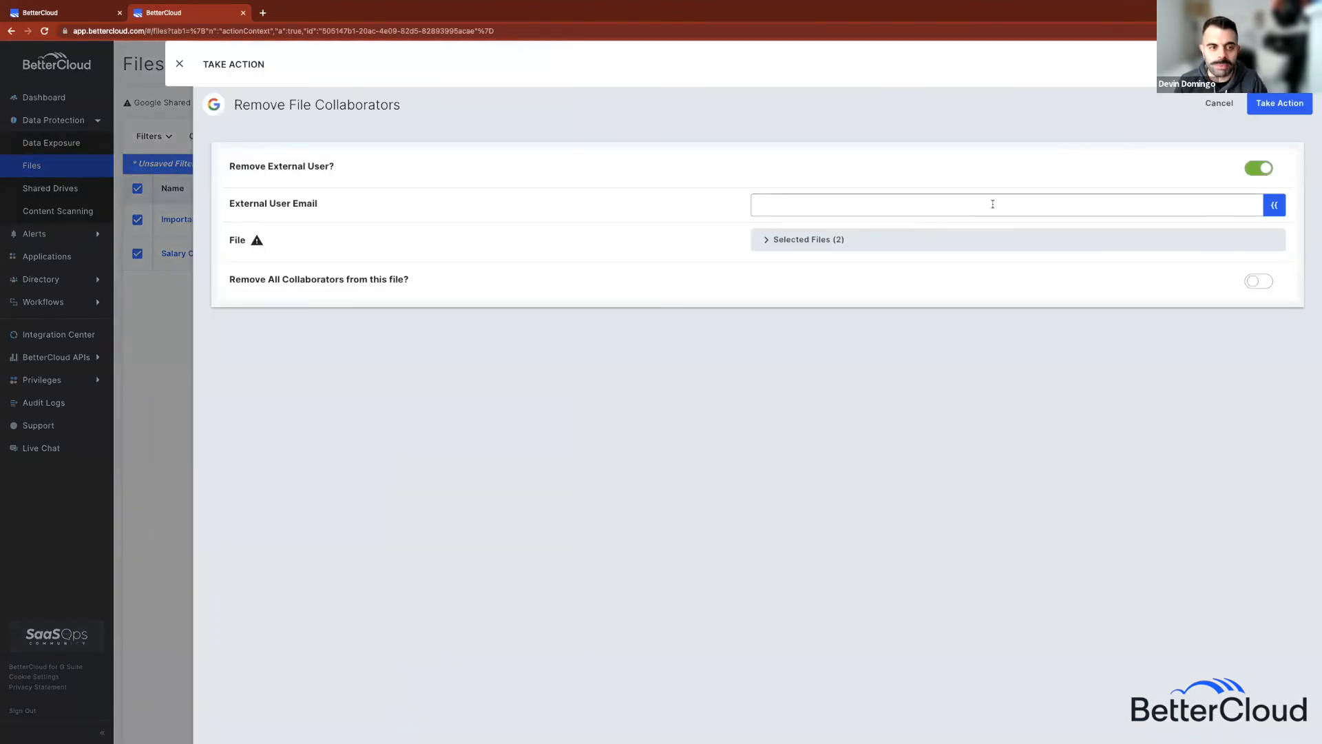
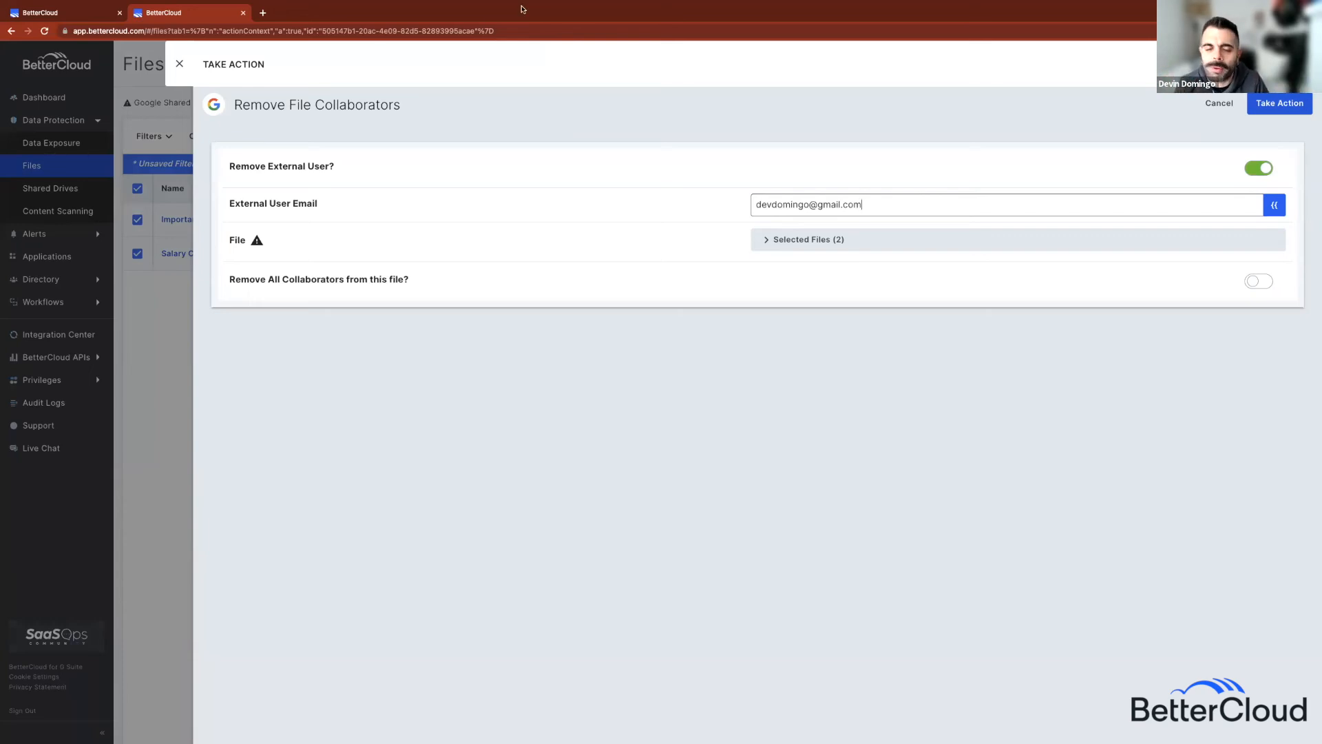
{"action": "left_click", "coordinate": [179, 63]}
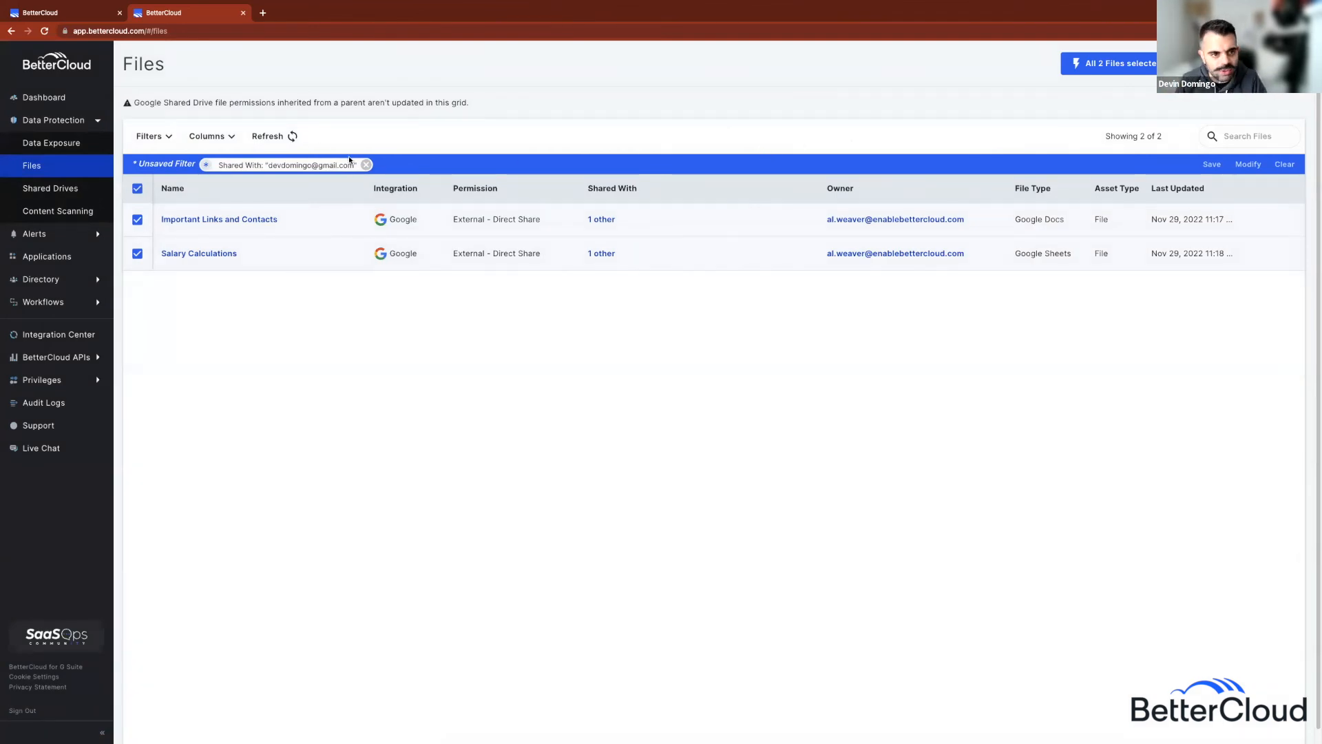
Step: Reset the Shared With filter to 'gmail', showing 13 files, then go to the Data Exposure overview
{"action": "left_click", "coordinate": [365, 165]}
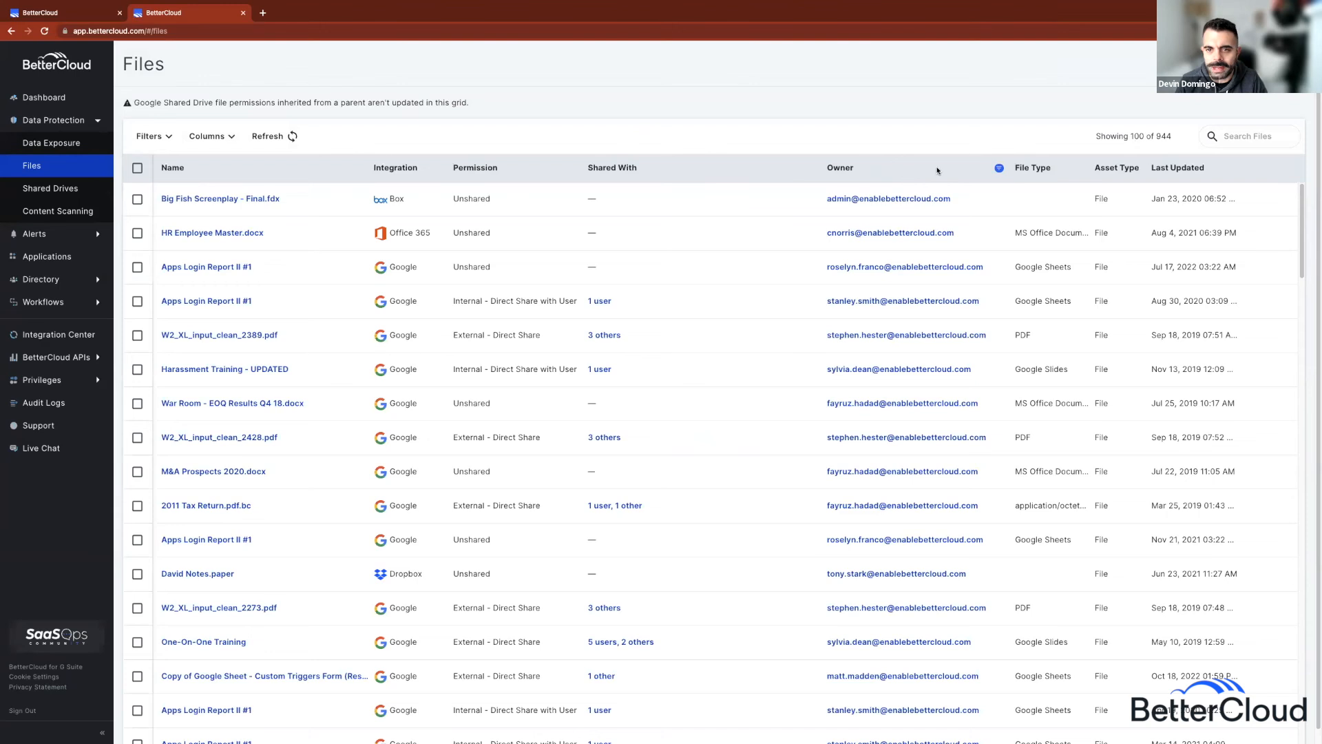
{"action": "left_click", "coordinate": [810, 168]}
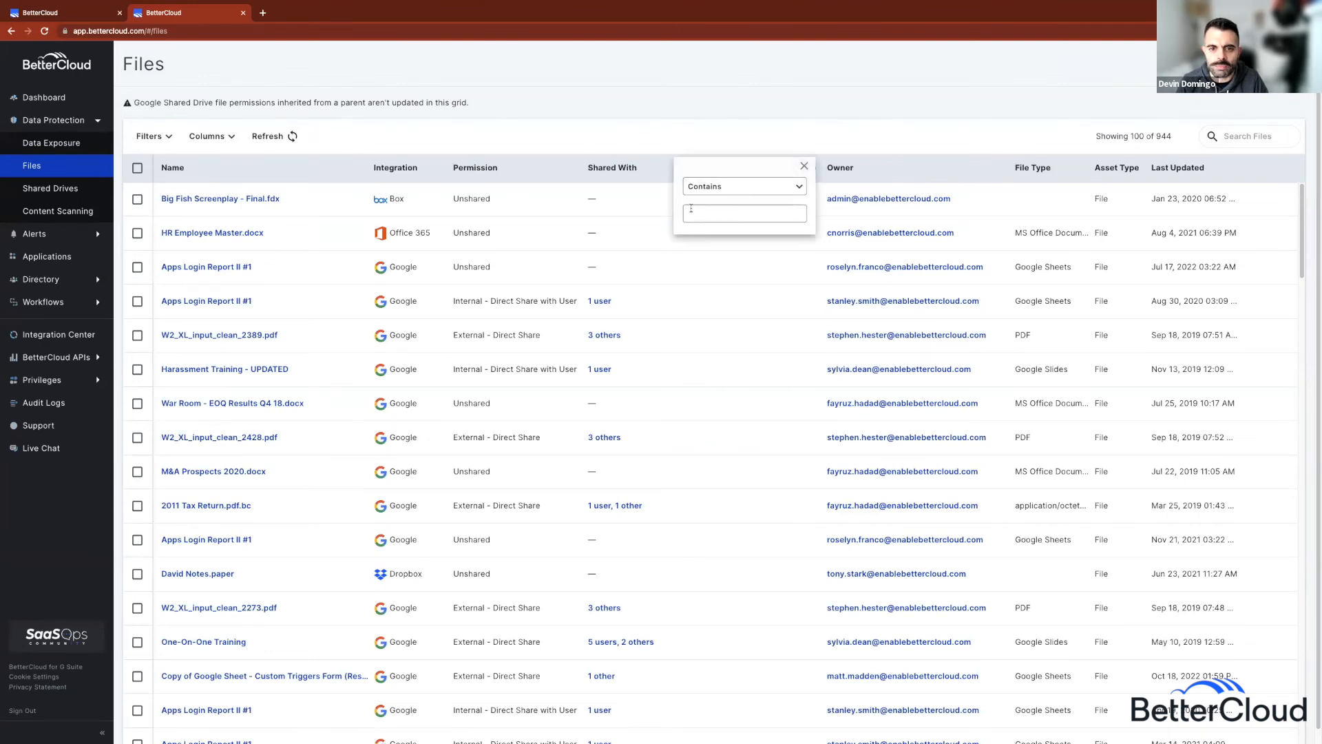
{"action": "type", "text": "gmail"}
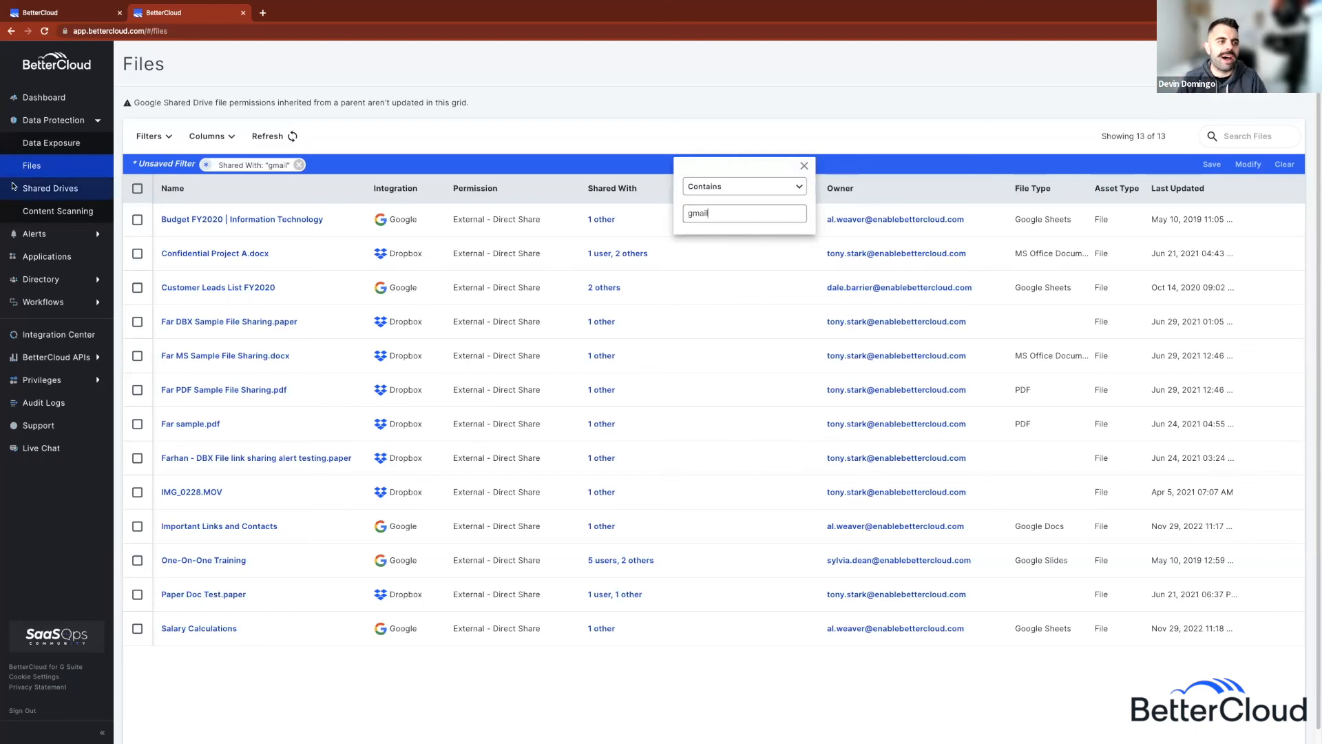
{"action": "left_click", "coordinate": [665, 118]}
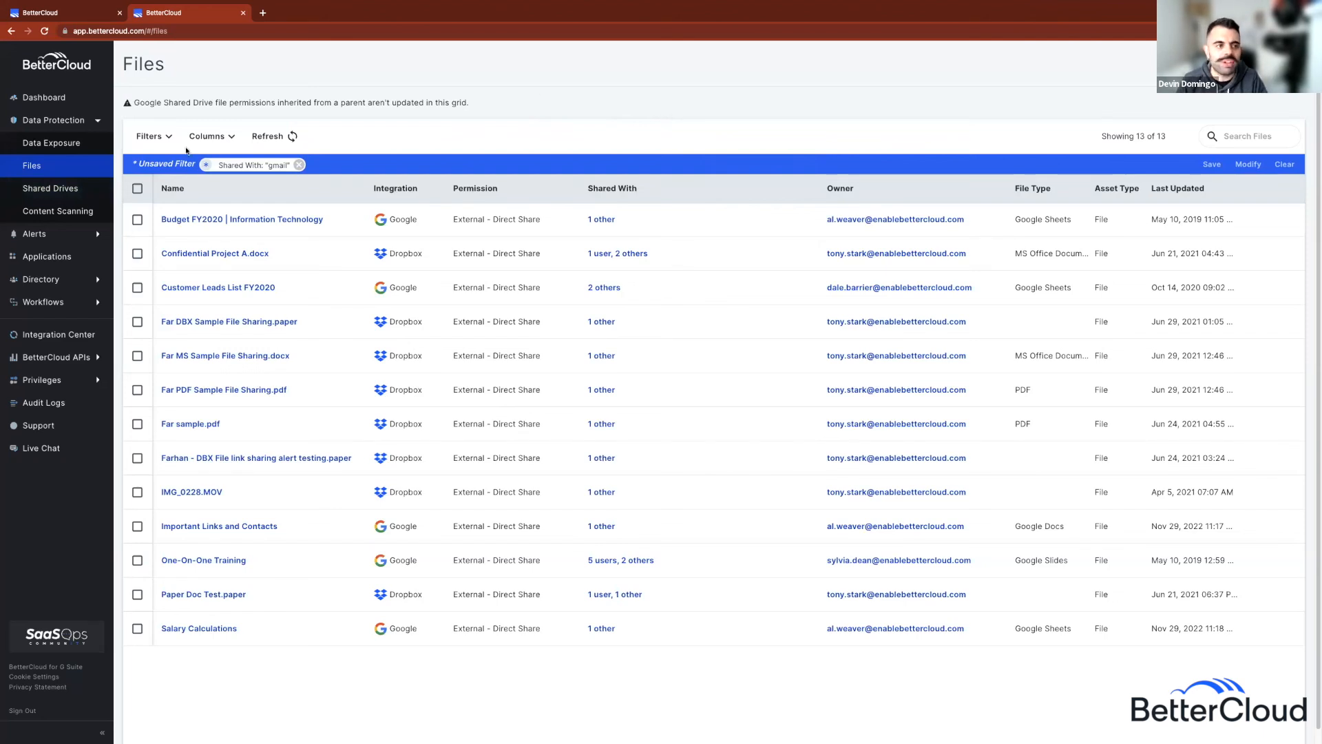
{"action": "left_click", "coordinate": [56, 144]}
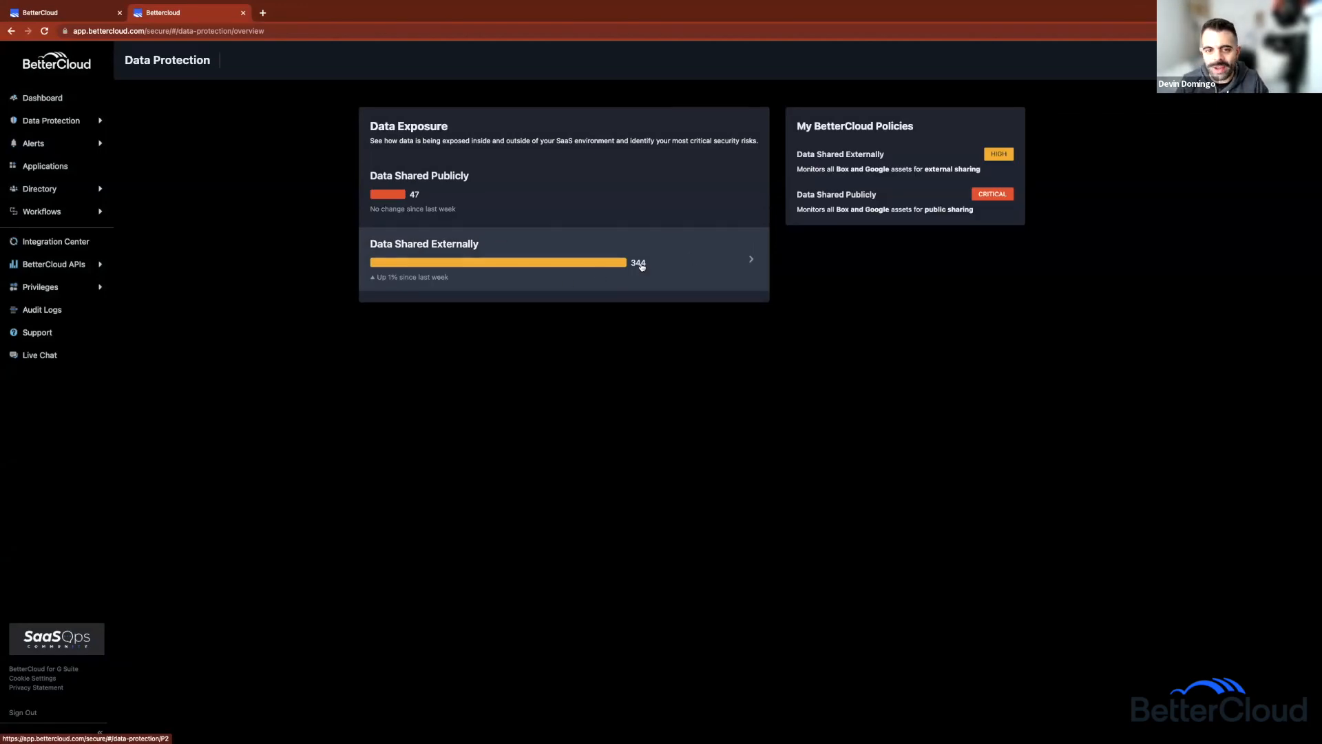
Step: Open the Data Shared Externally risks (344) and list the 26 external collaborators in the filter dropdown
{"action": "left_click", "coordinate": [743, 264]}
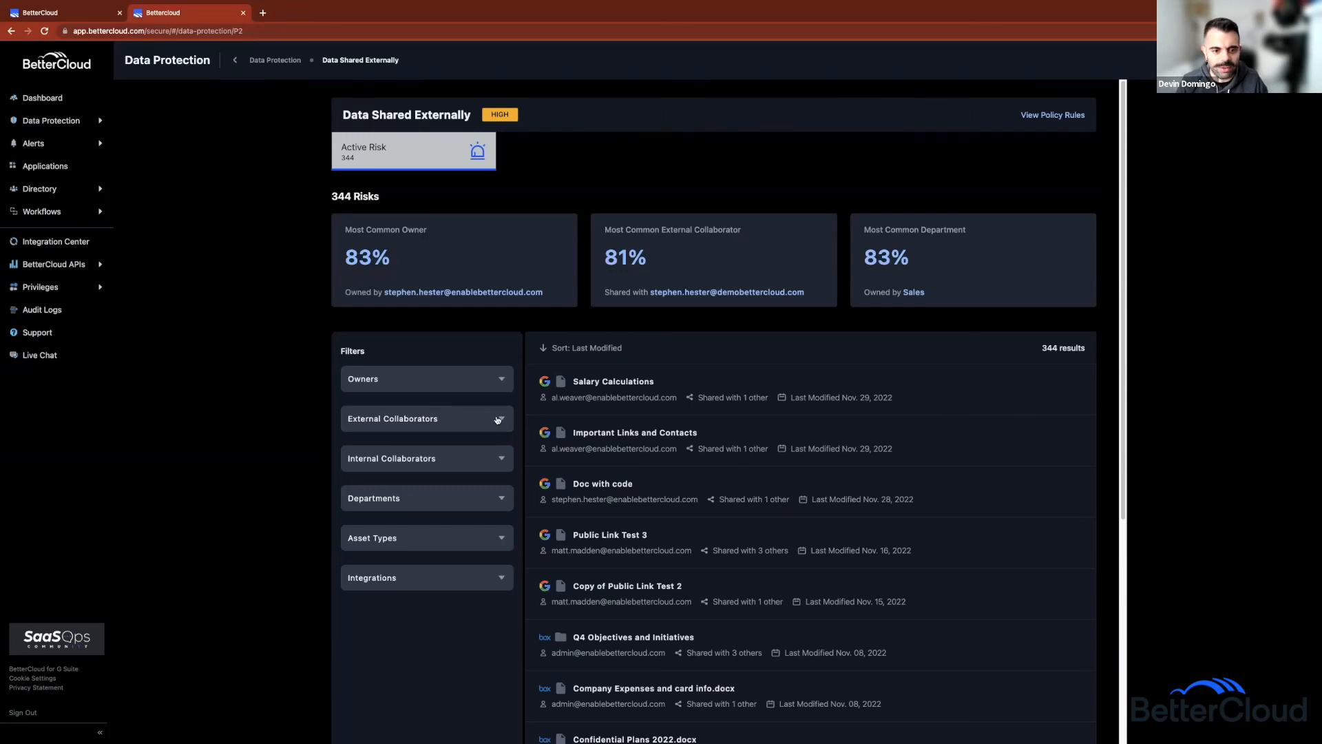
{"action": "left_click", "coordinate": [498, 419]}
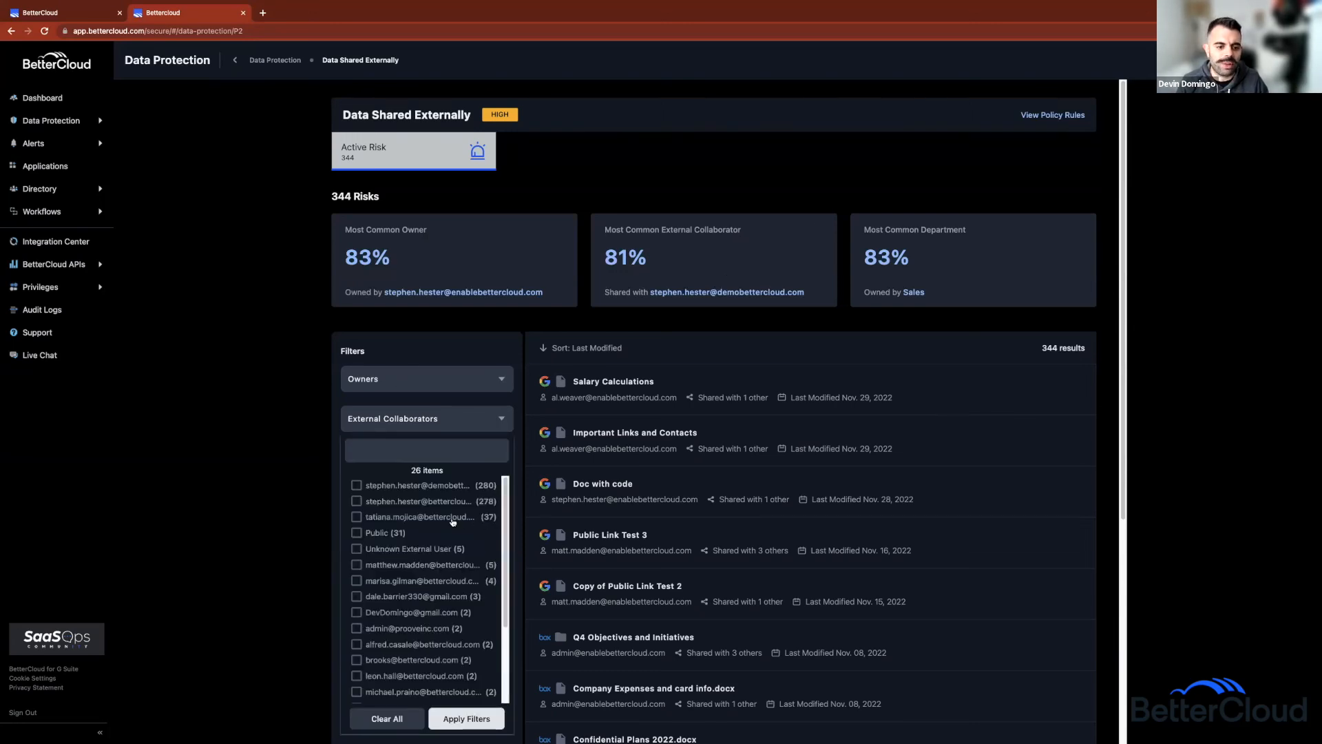
{"action": "scroll", "coordinate": [445, 513], "scroll_direction": "down", "scroll_amount": 1}
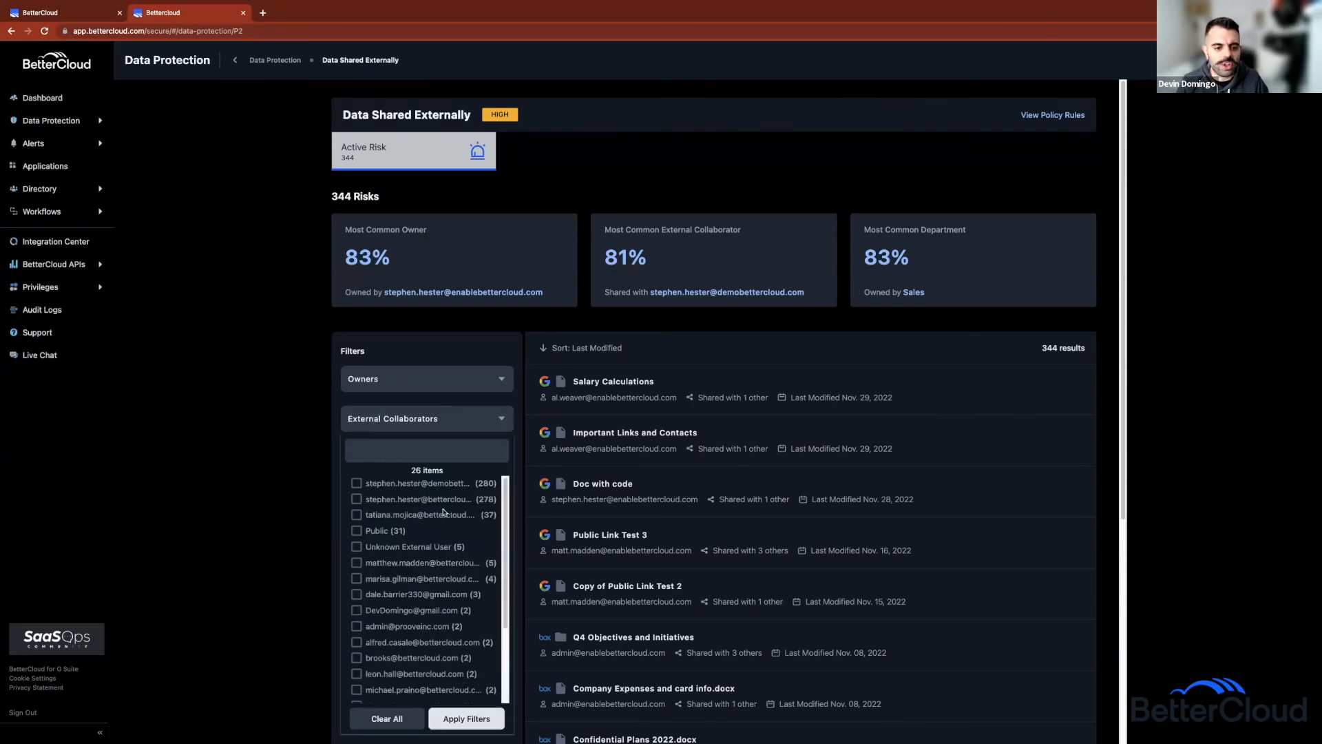